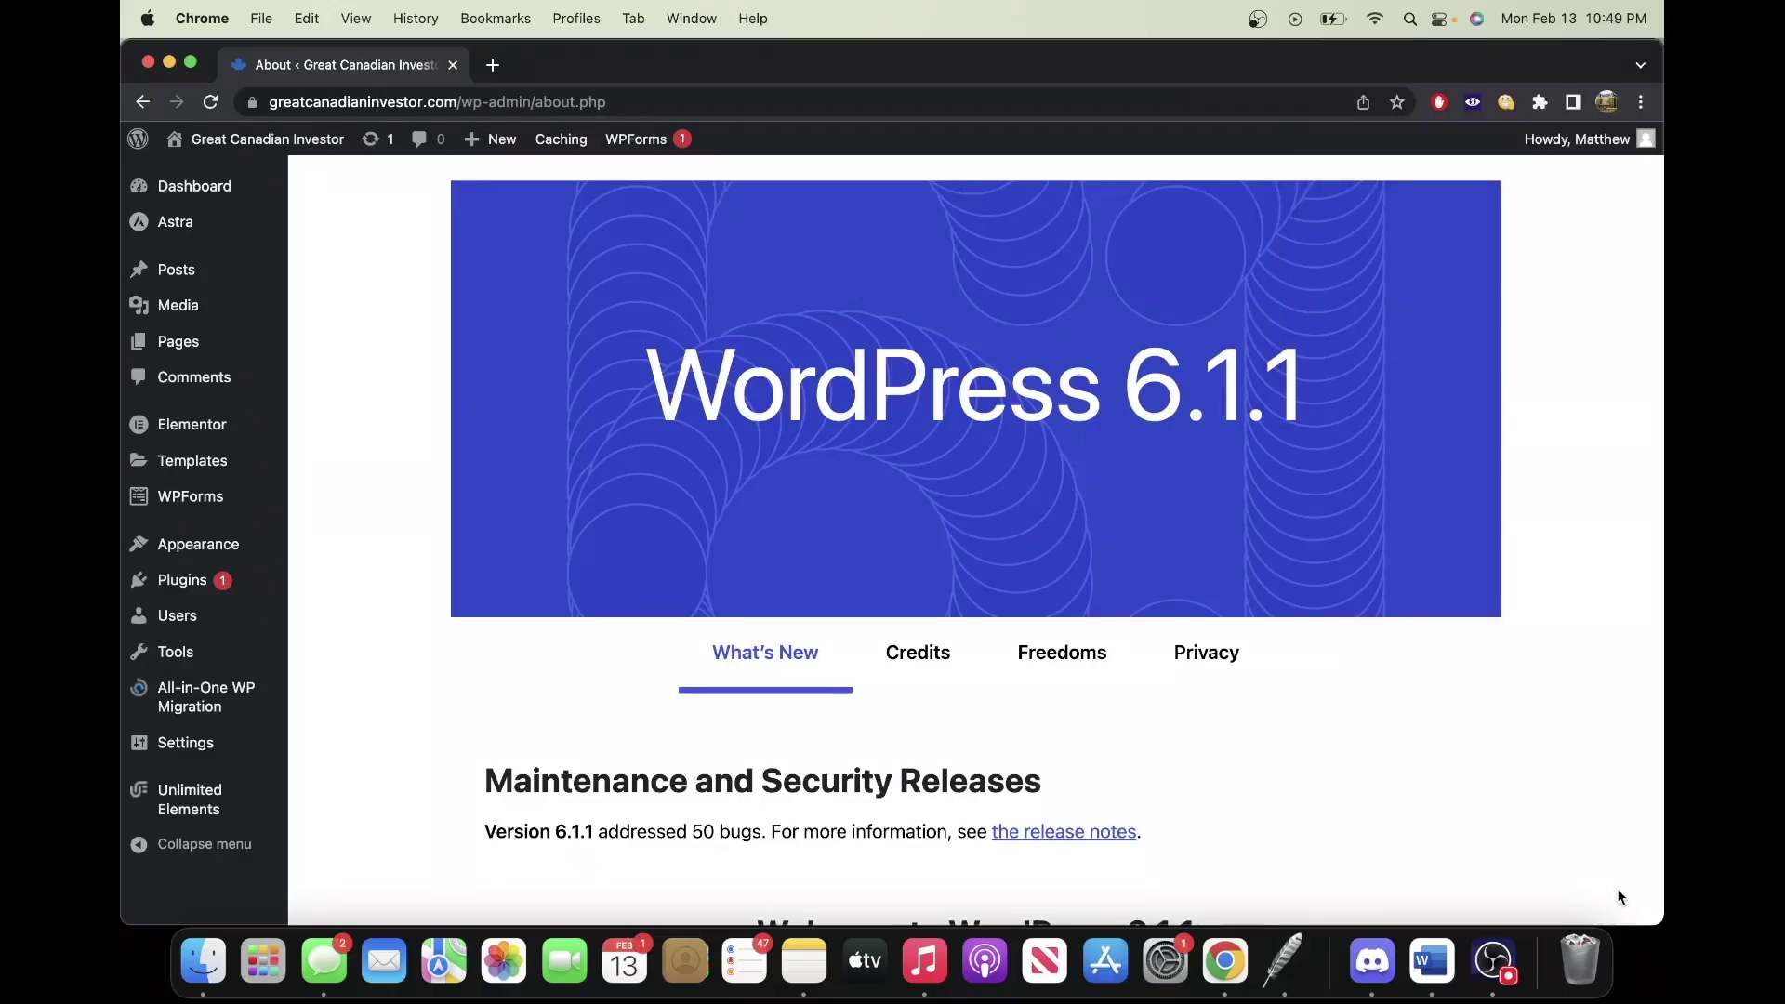
# Open the Pages list and scroll down to find Test page
pyautogui.moveTo(226, 343)
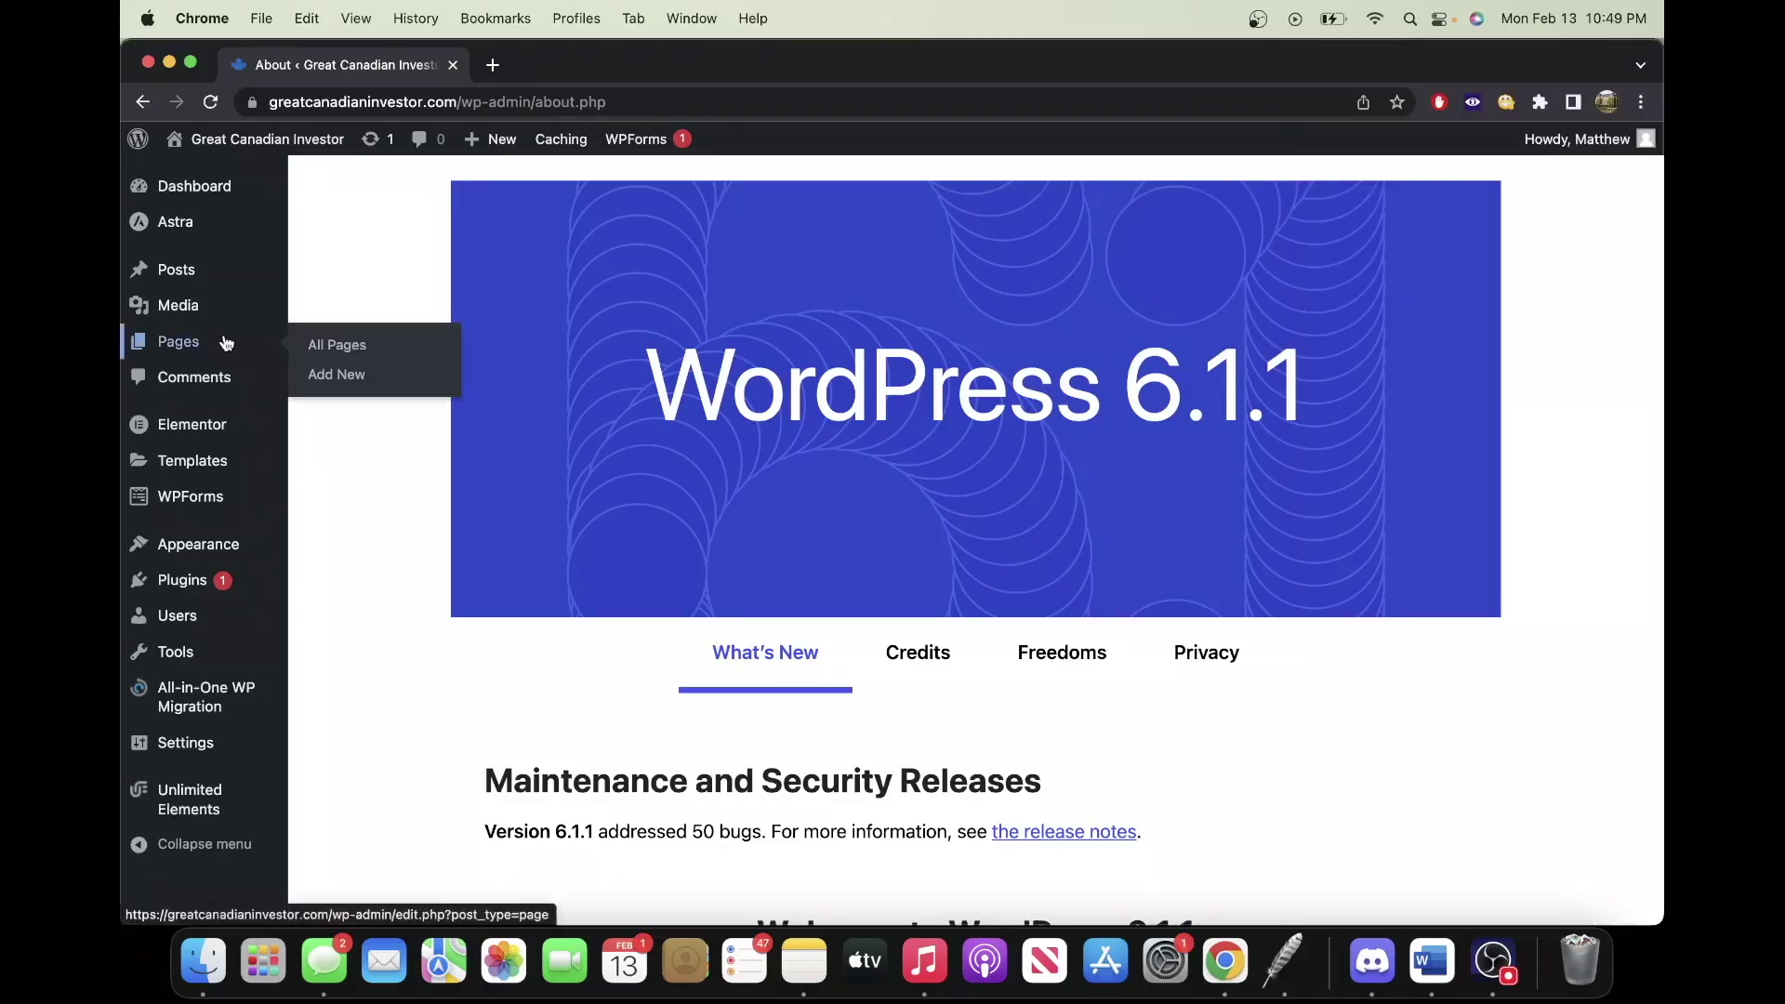
pyautogui.click(172, 344)
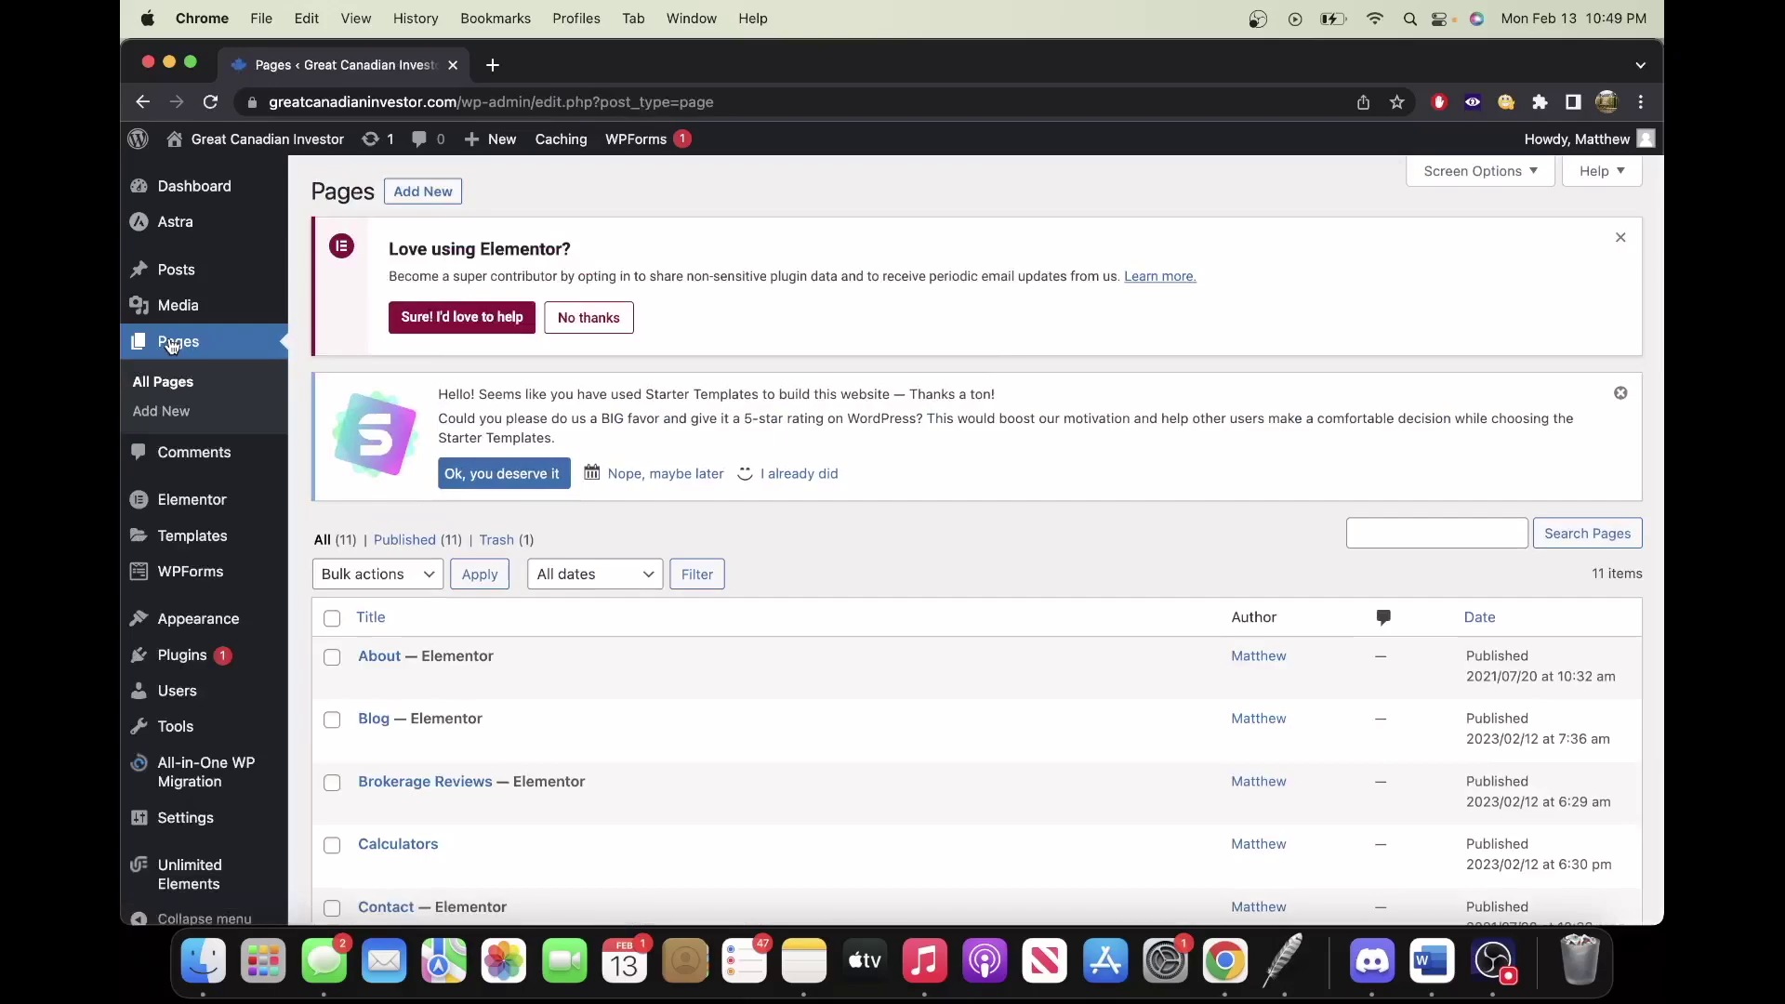
pyautogui.scroll(-2, 451, 437)
pyautogui.scroll(-5, 451, 437)
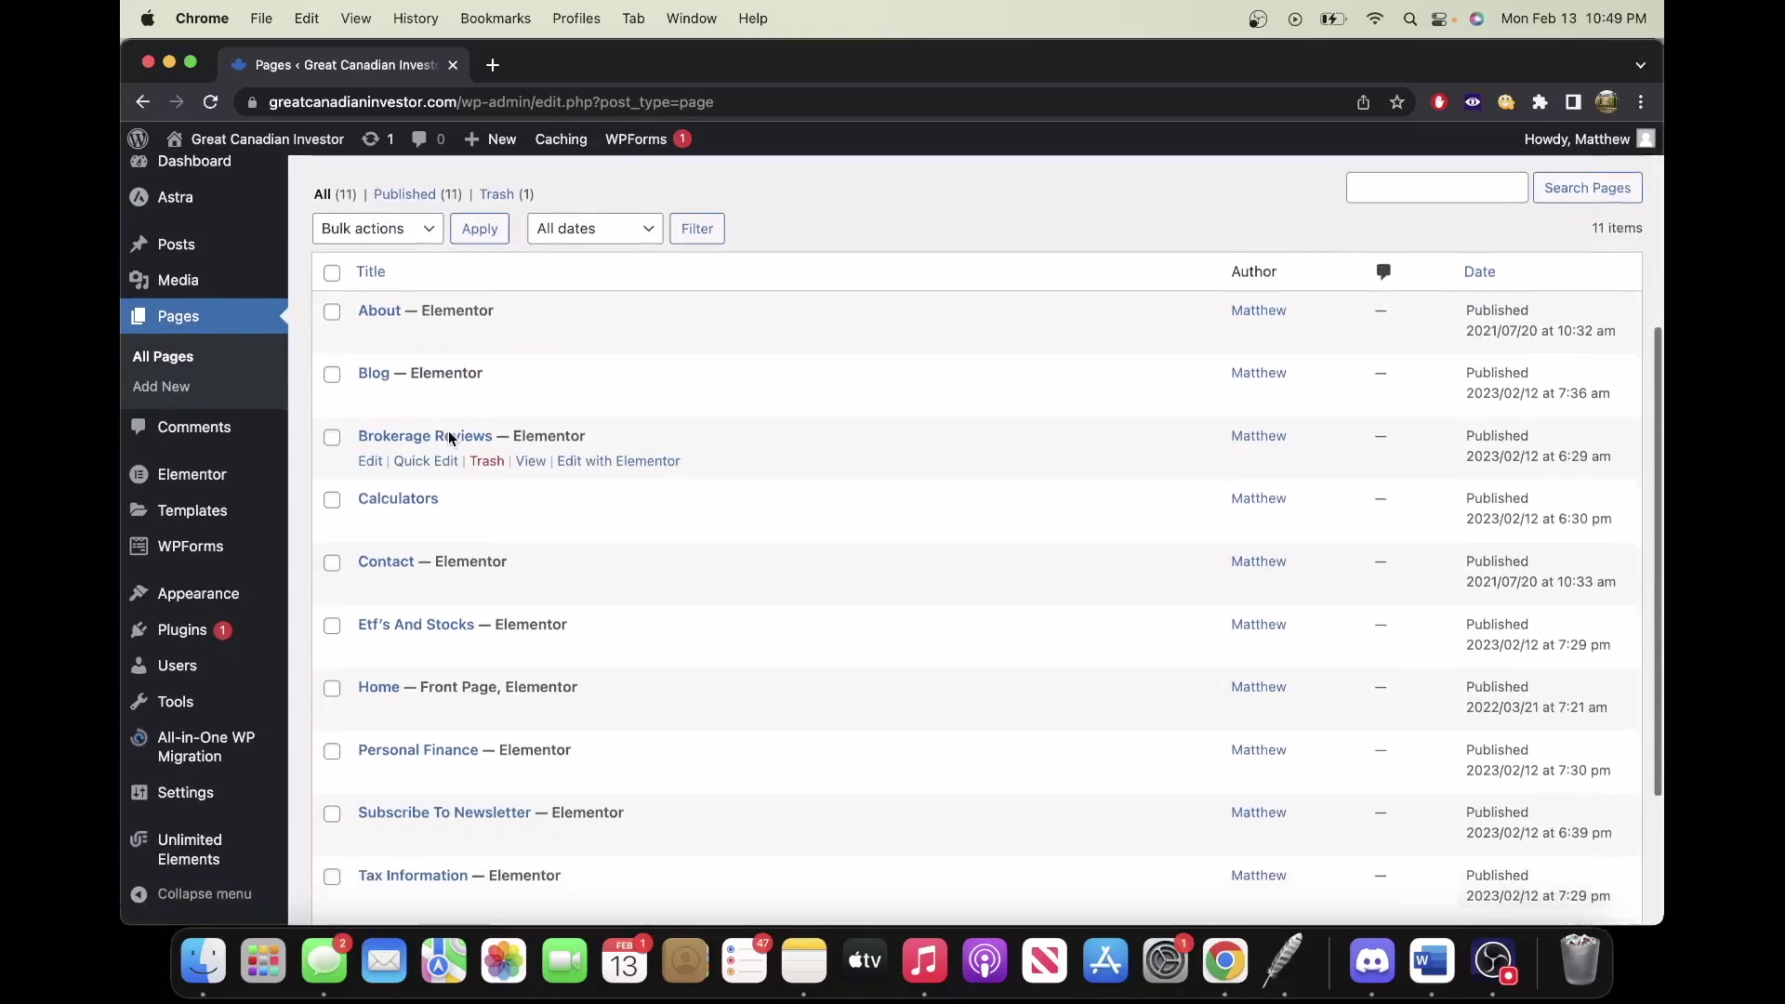
pyautogui.scroll(-3, 451, 439)
pyautogui.scroll(2, 451, 439)
pyautogui.scroll(-3, 451, 439)
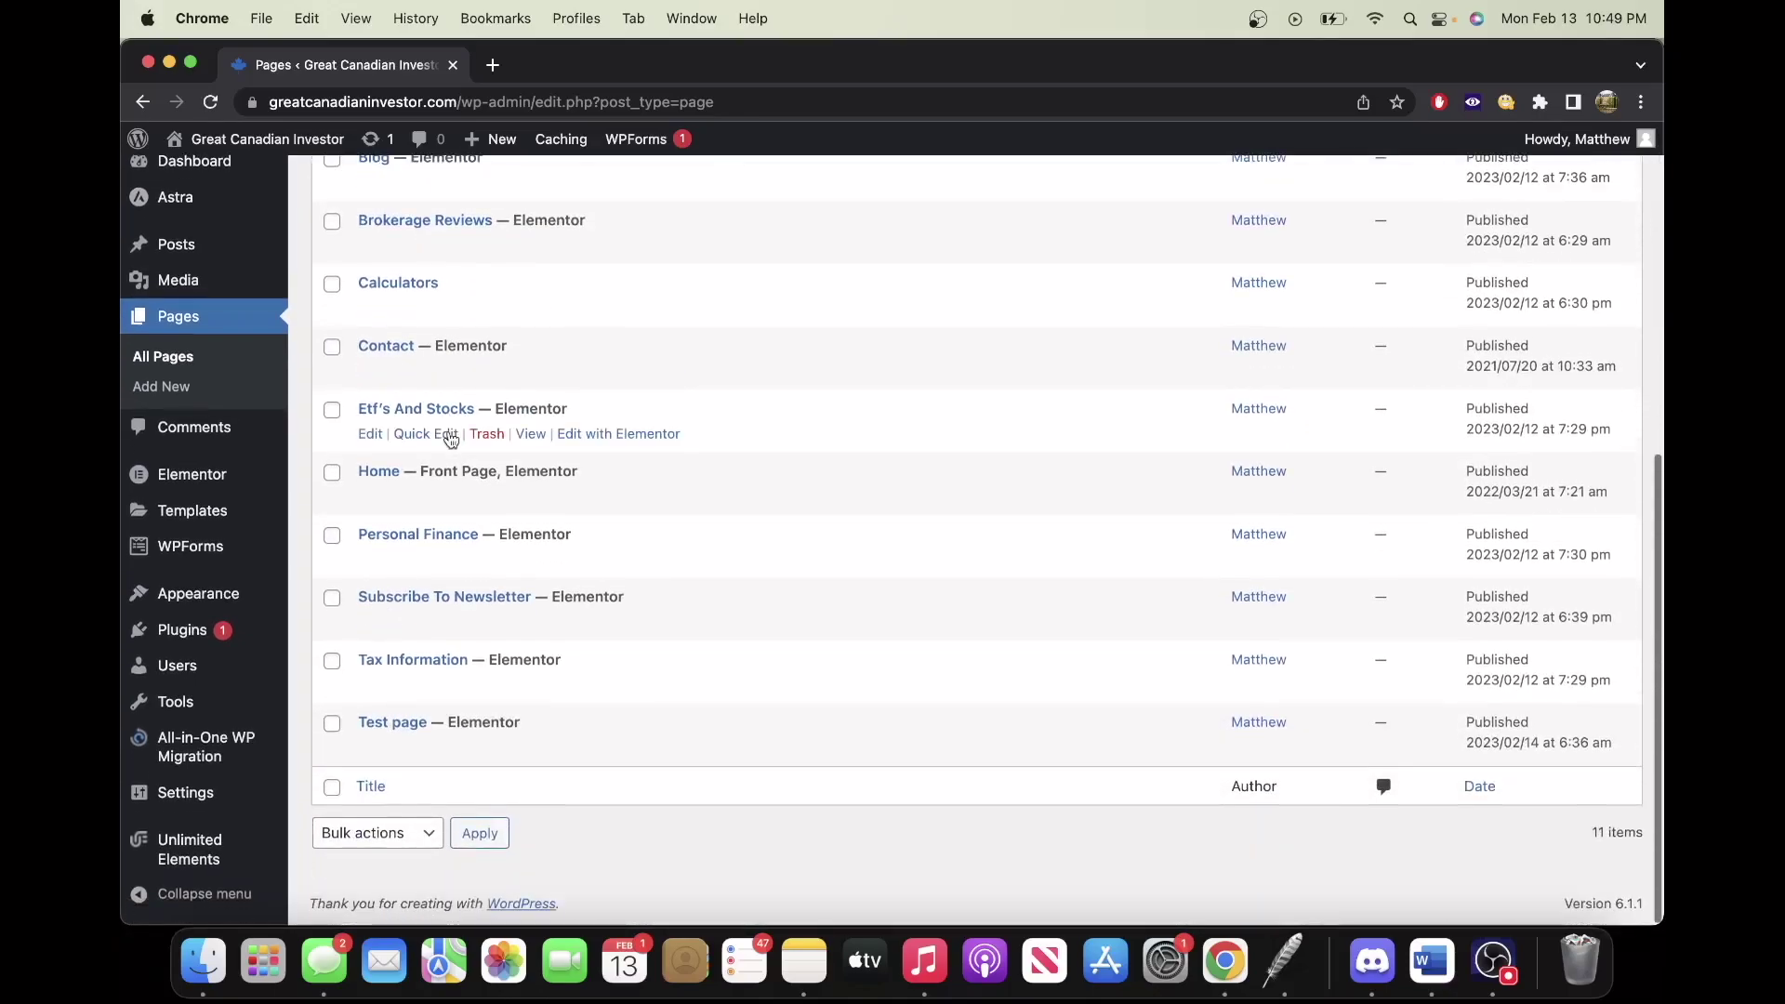
# Open Test page for editing and launch it with Edit with Elementor
pyautogui.click(393, 724)
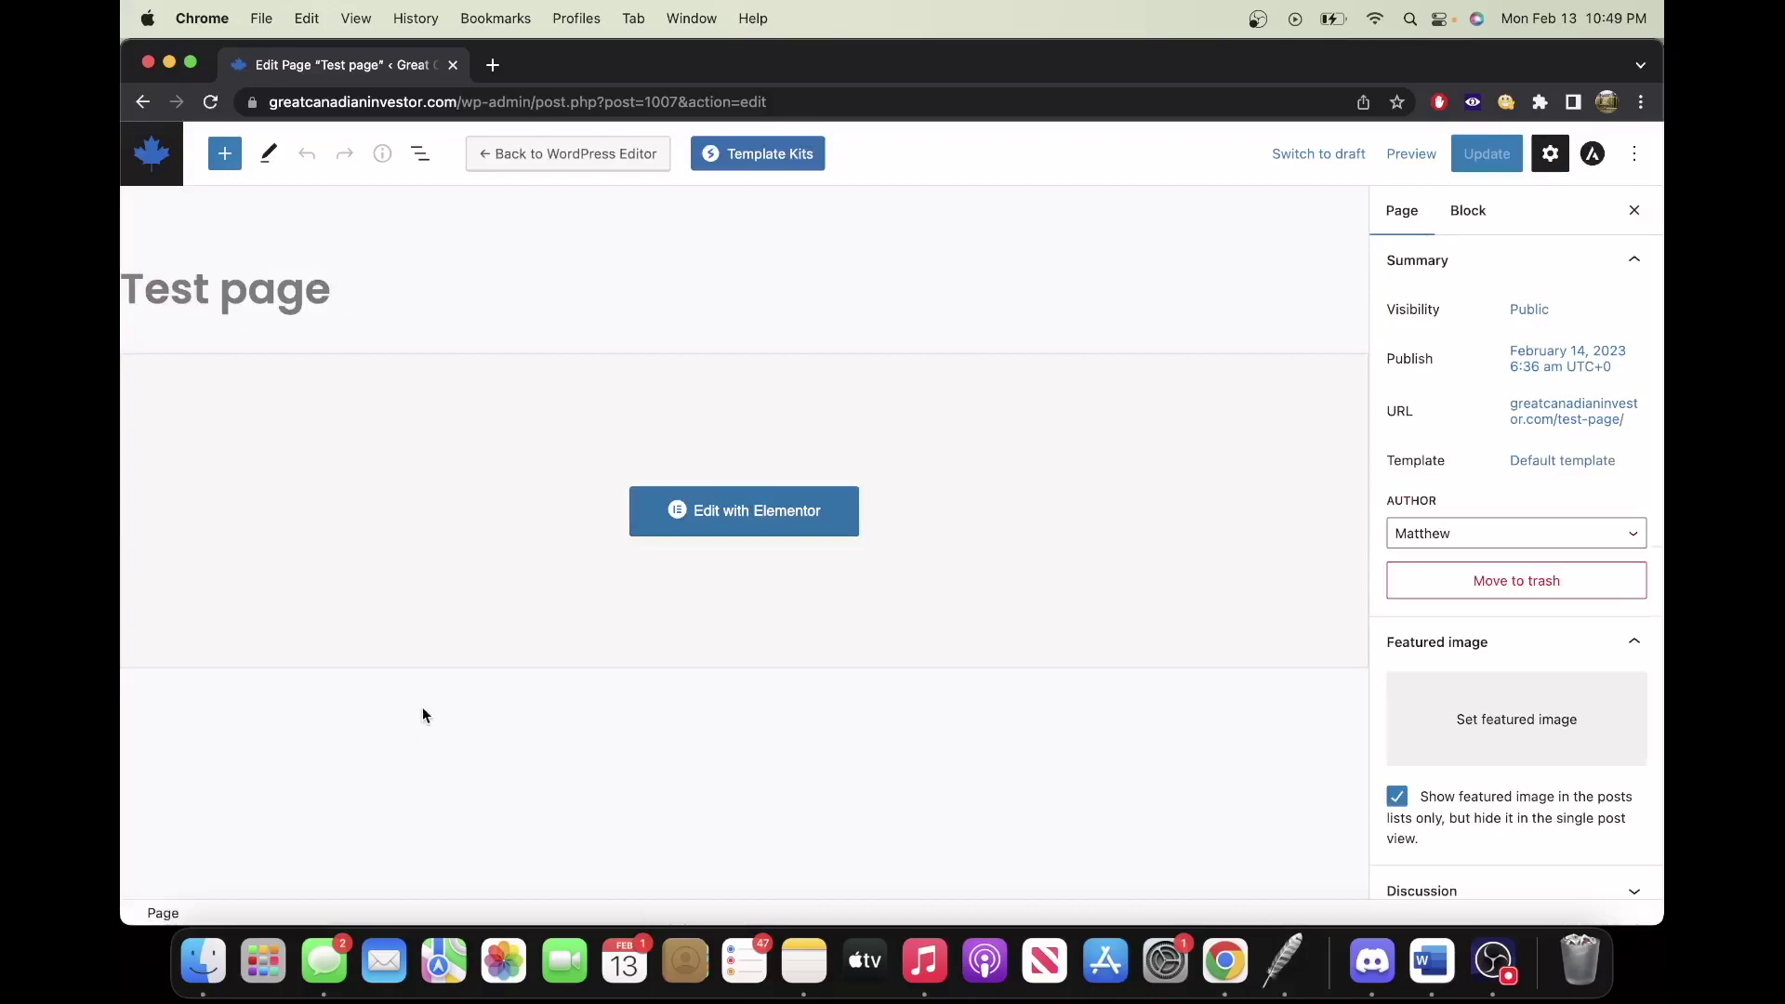
pyautogui.click(755, 526)
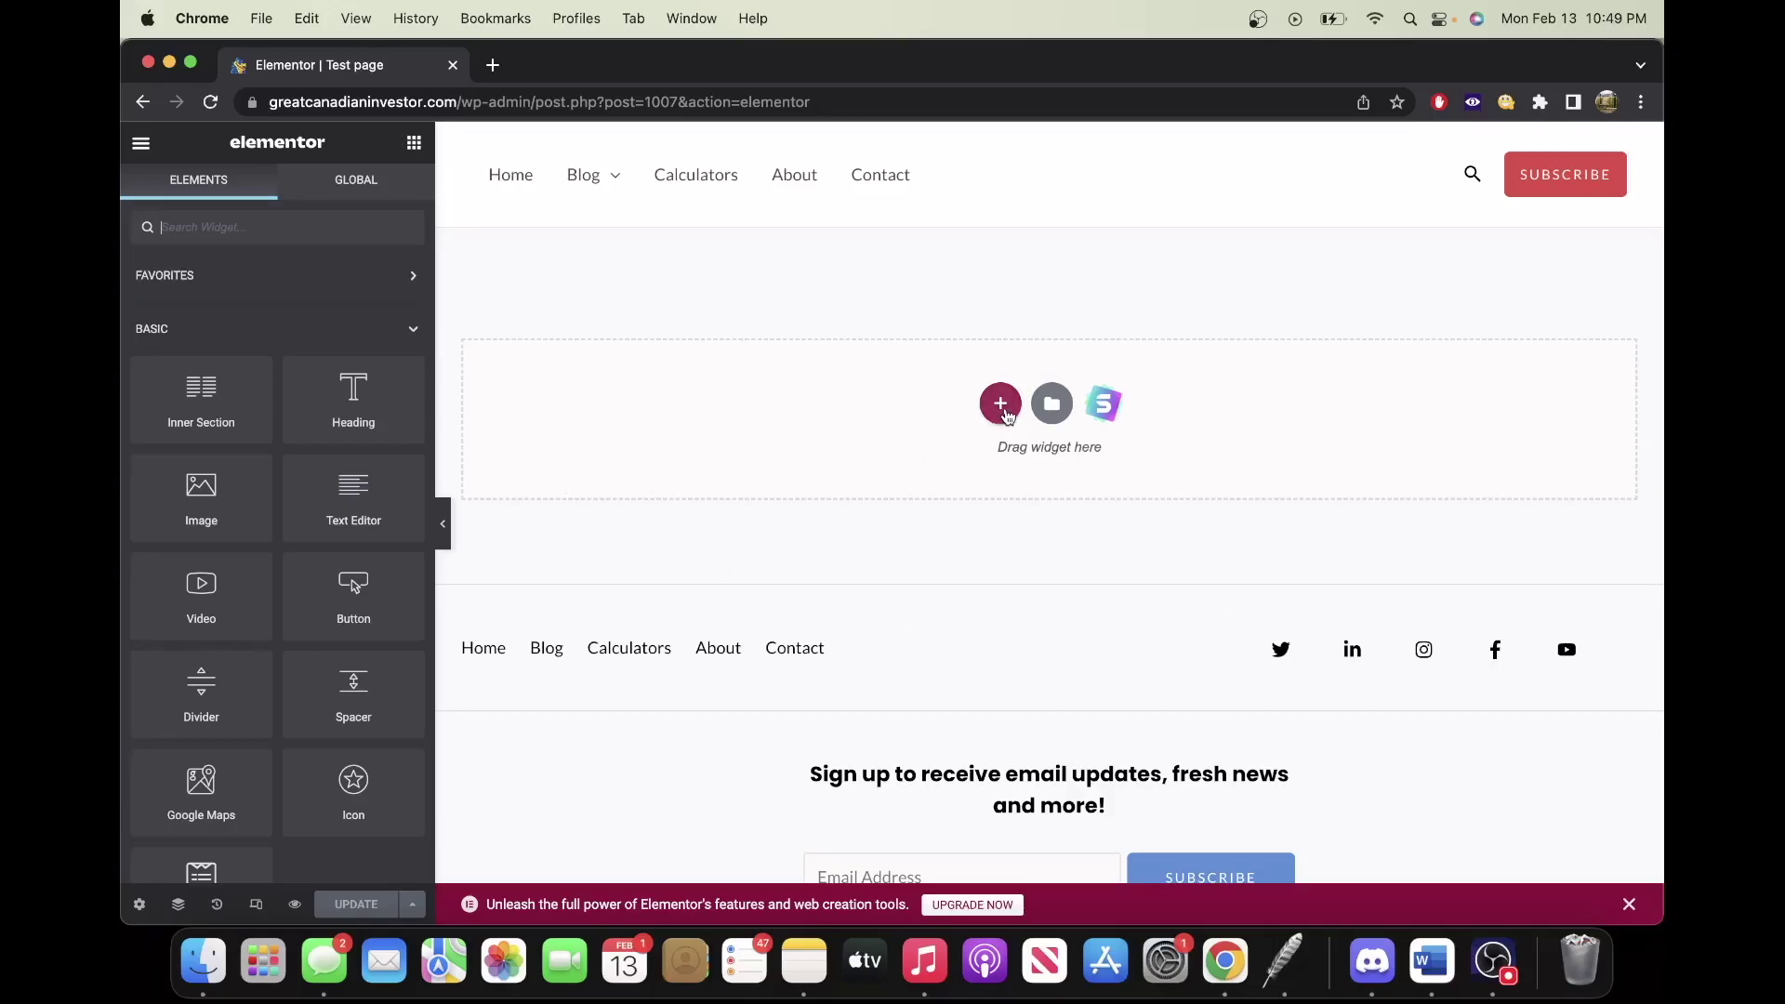
# Insert a new section with the one-column structure at the top of Test page
pyautogui.click(1001, 404)
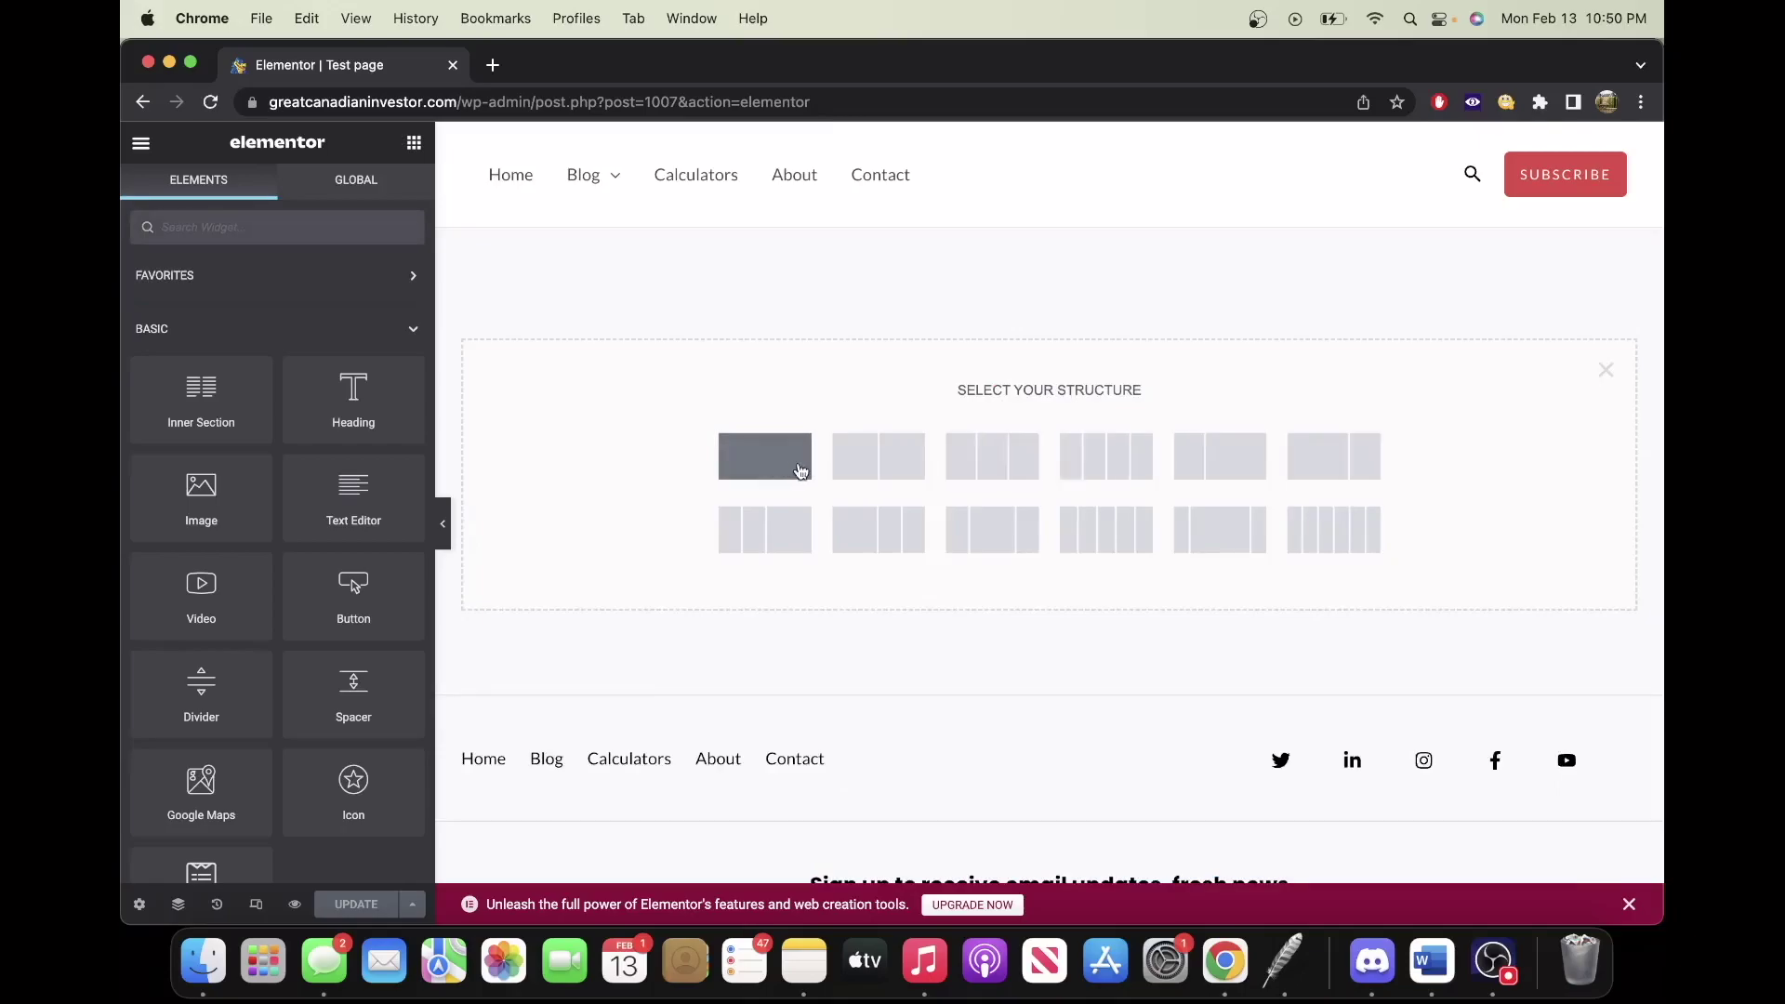
pyautogui.click(763, 464)
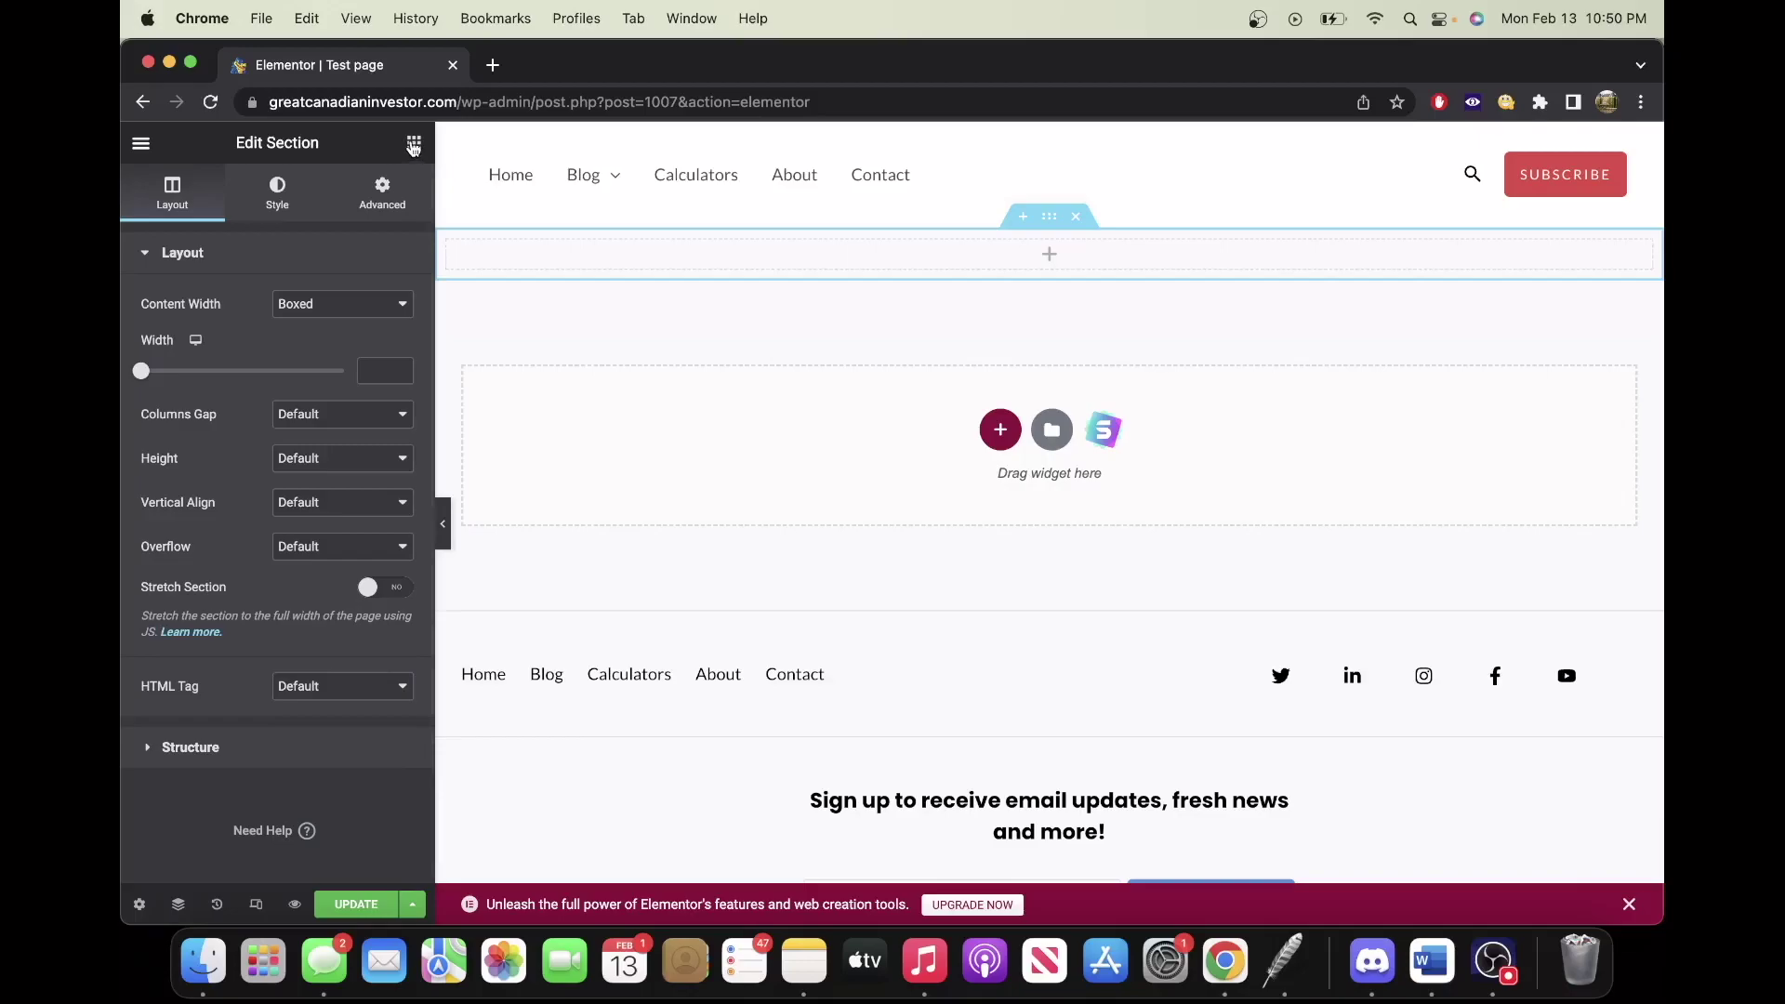
# Search the widgets for 'butt' and drag the Button widget into the empty section
pyautogui.click(413, 144)
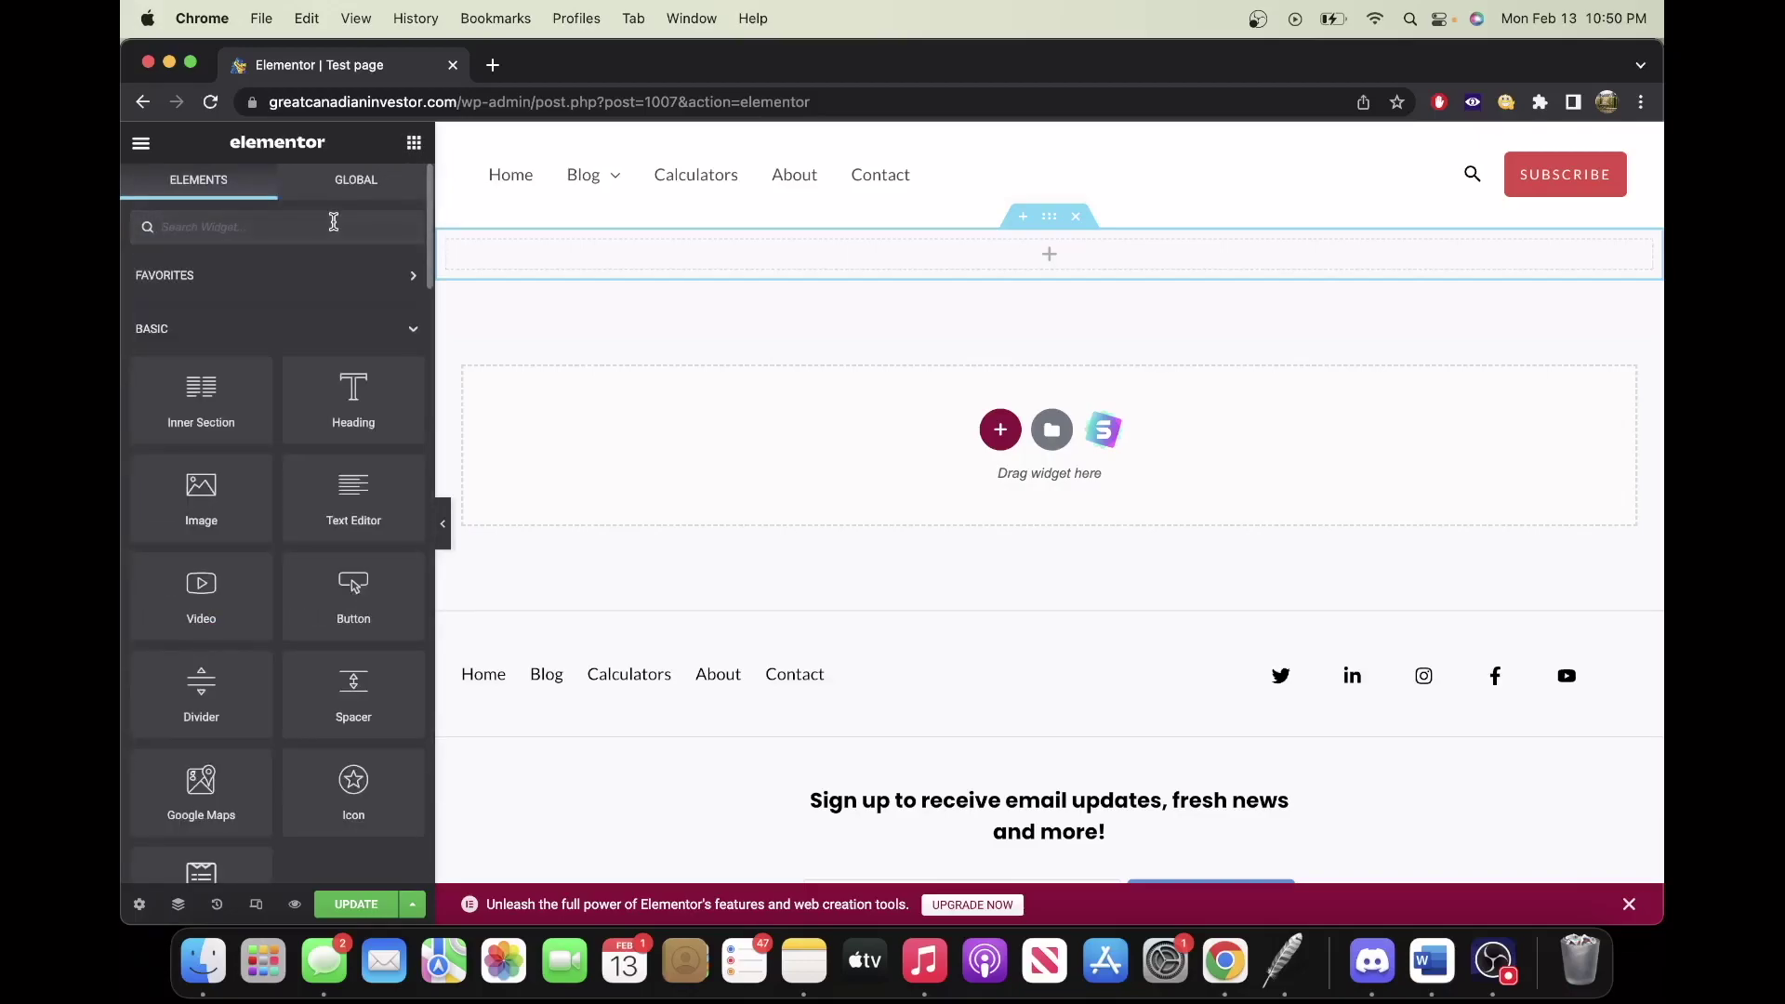
pyautogui.write('butt')
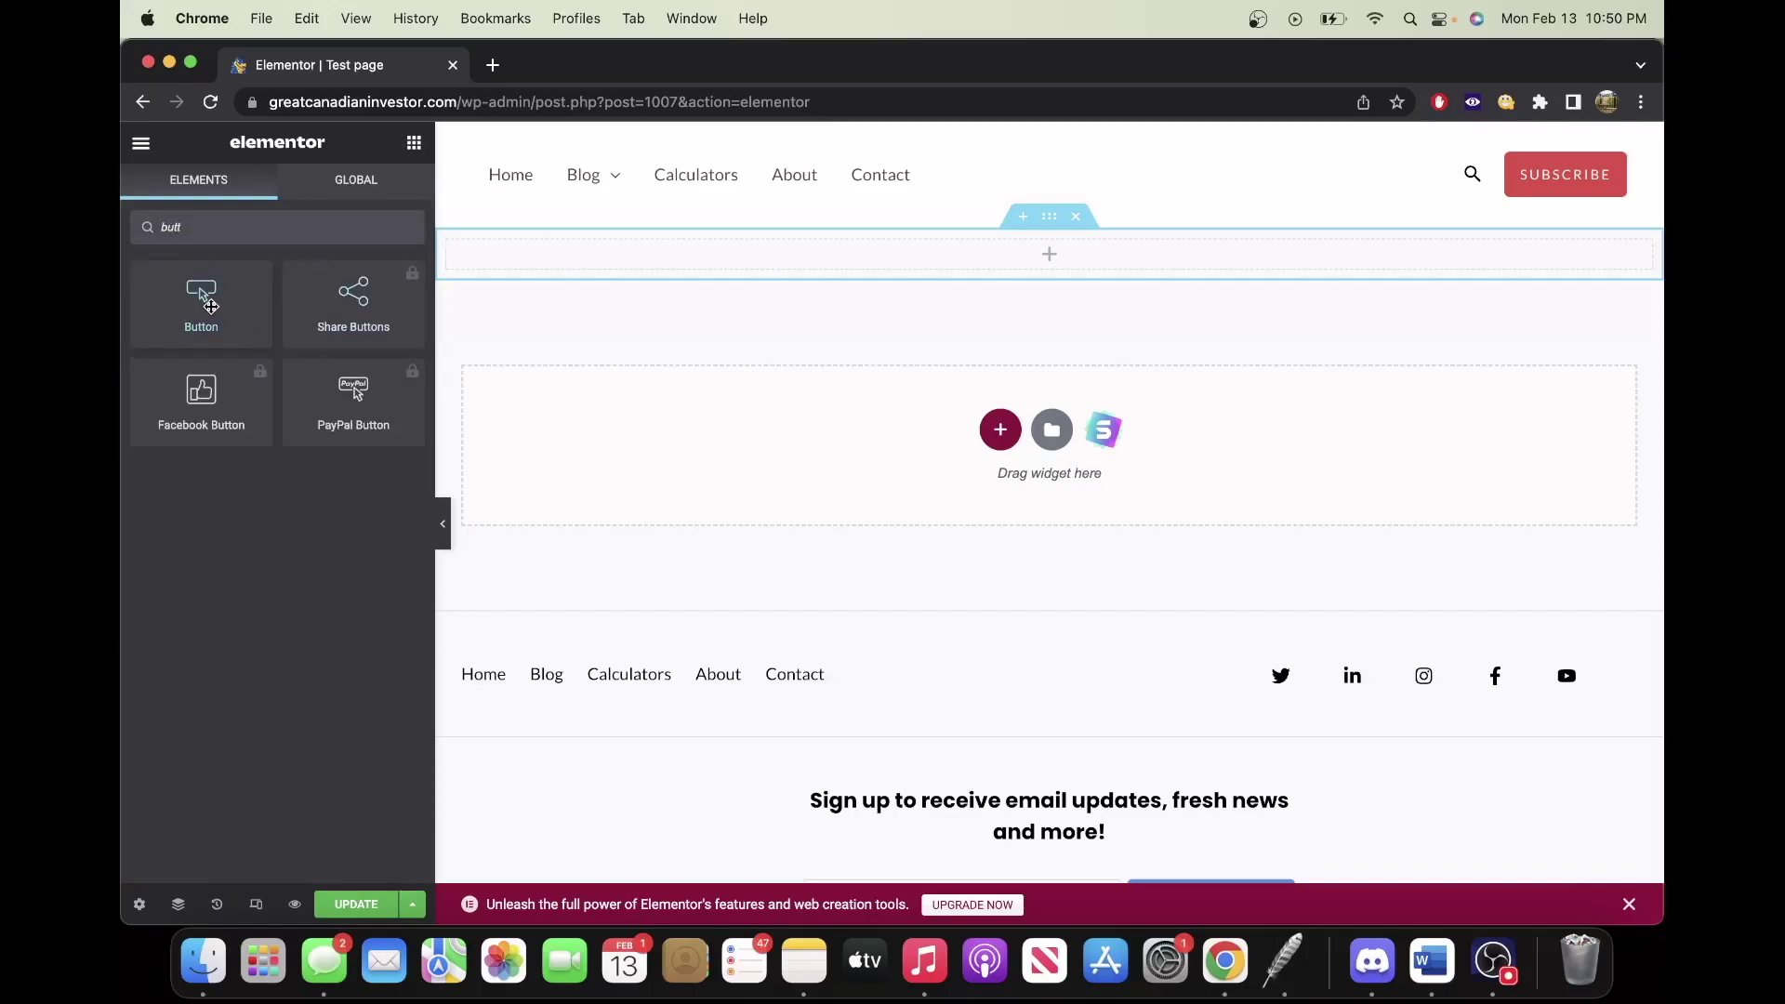
pyautogui.moveTo(211, 307); pyautogui.dragTo(1039, 263)
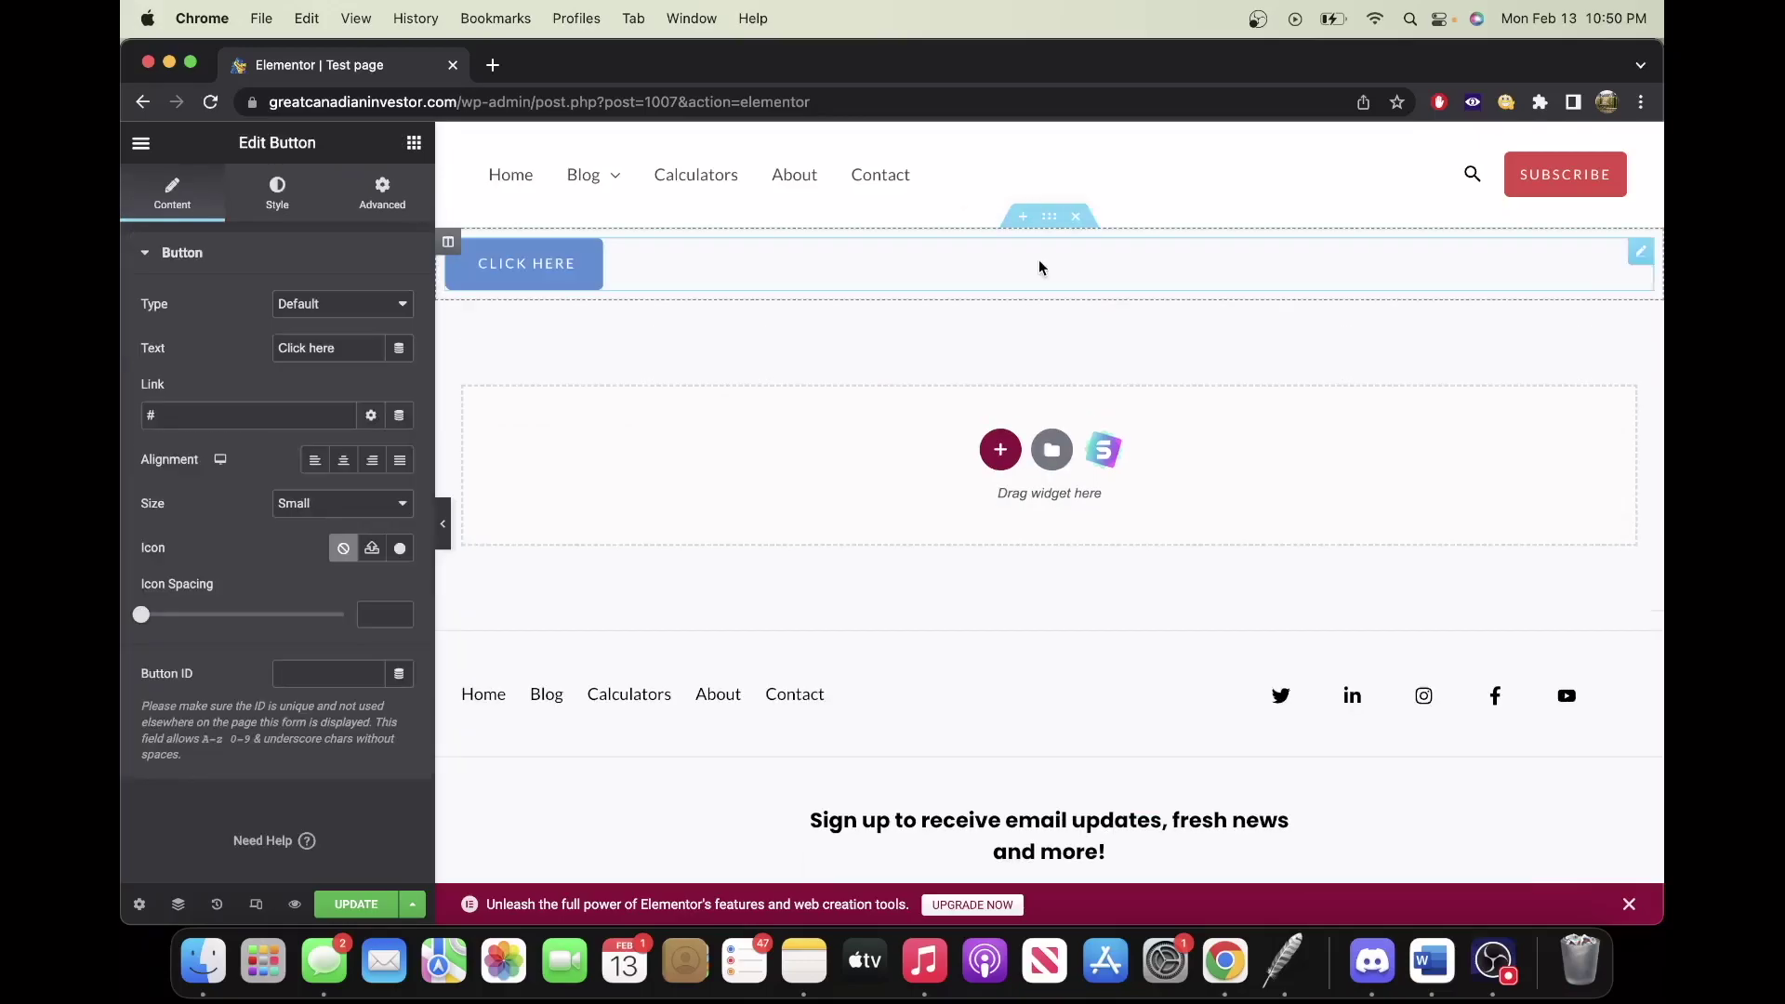
# Replace the button label with 'Click here' and delete the '#' placeholder link
pyautogui.click(350, 351)
pyautogui.moveTo(350, 351); pyautogui.dragTo(262, 351)
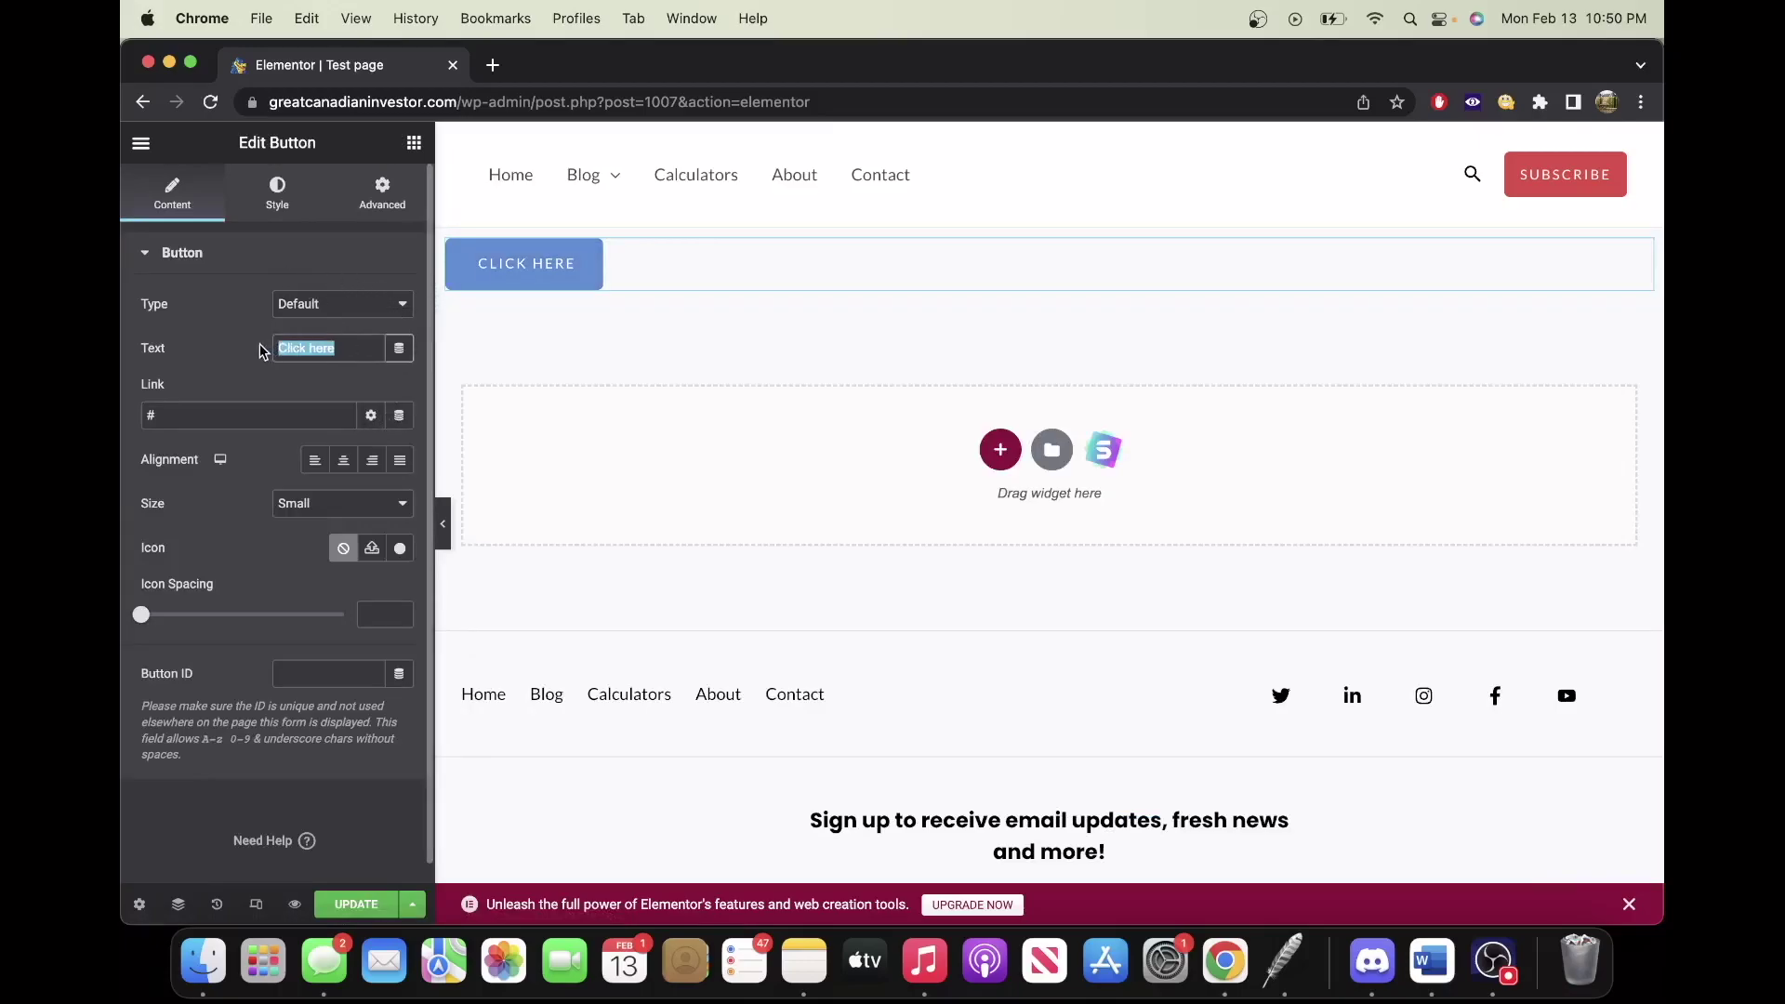
pyautogui.press('BackSpace')
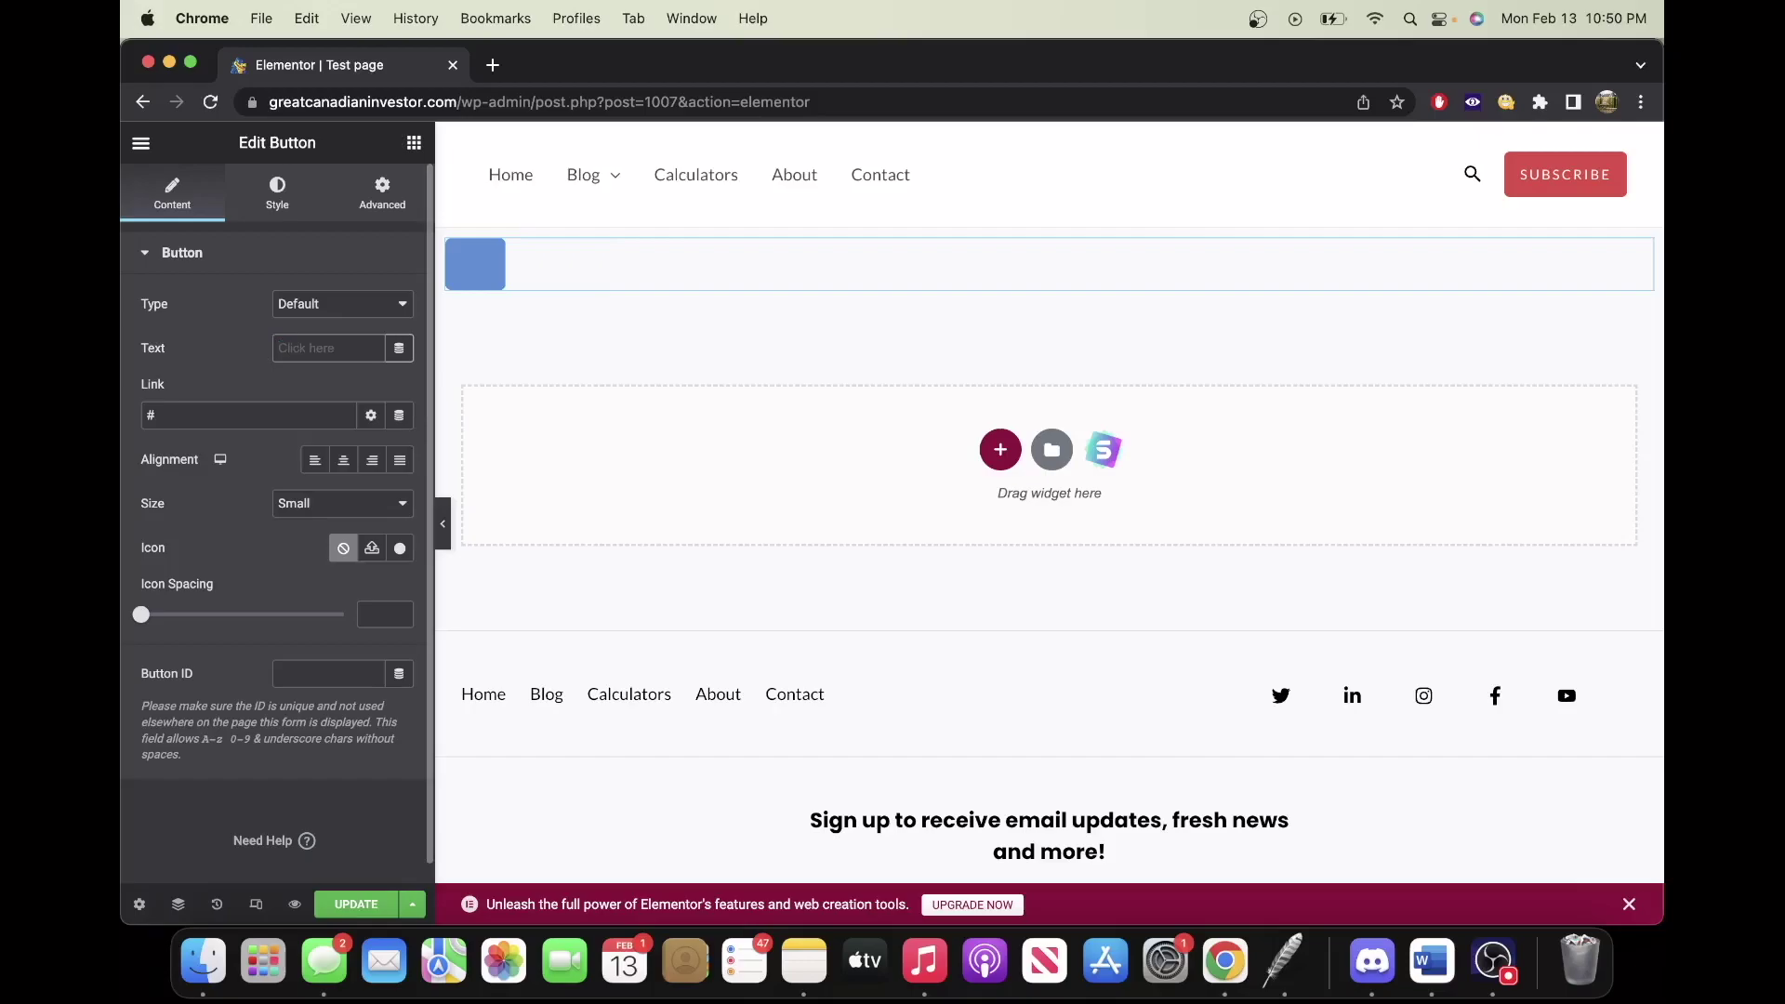
pyautogui.write('Click')
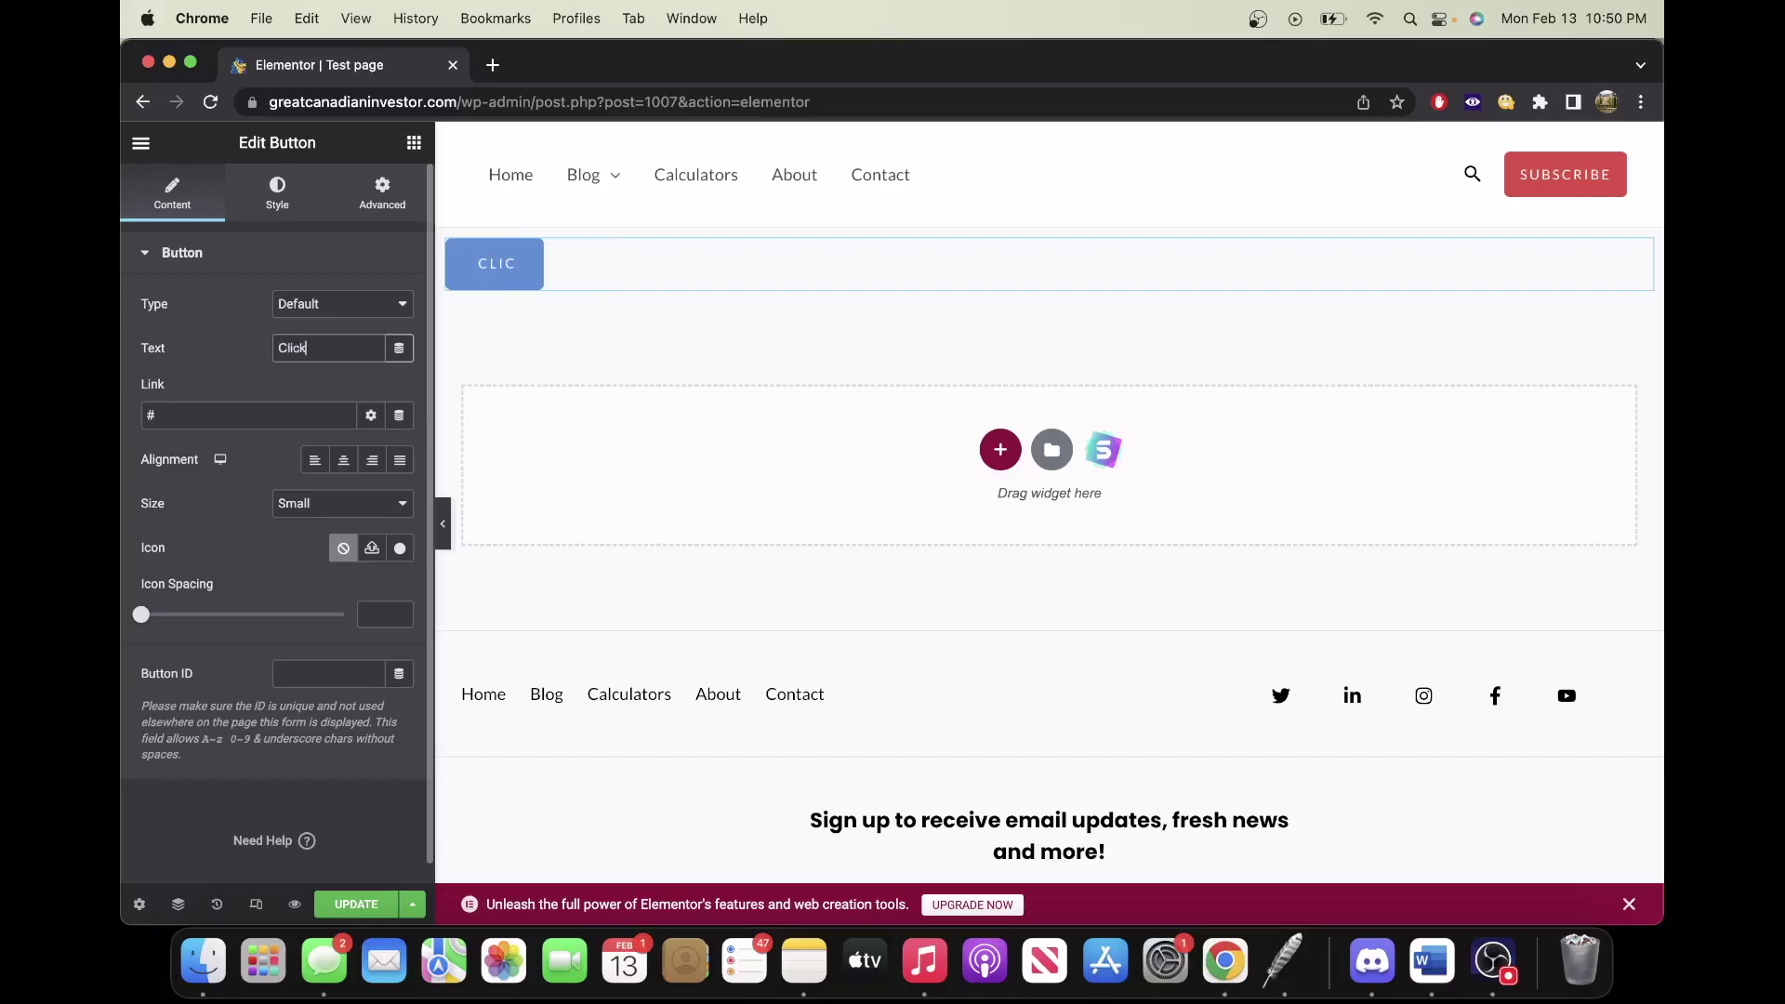
pyautogui.write(' here')
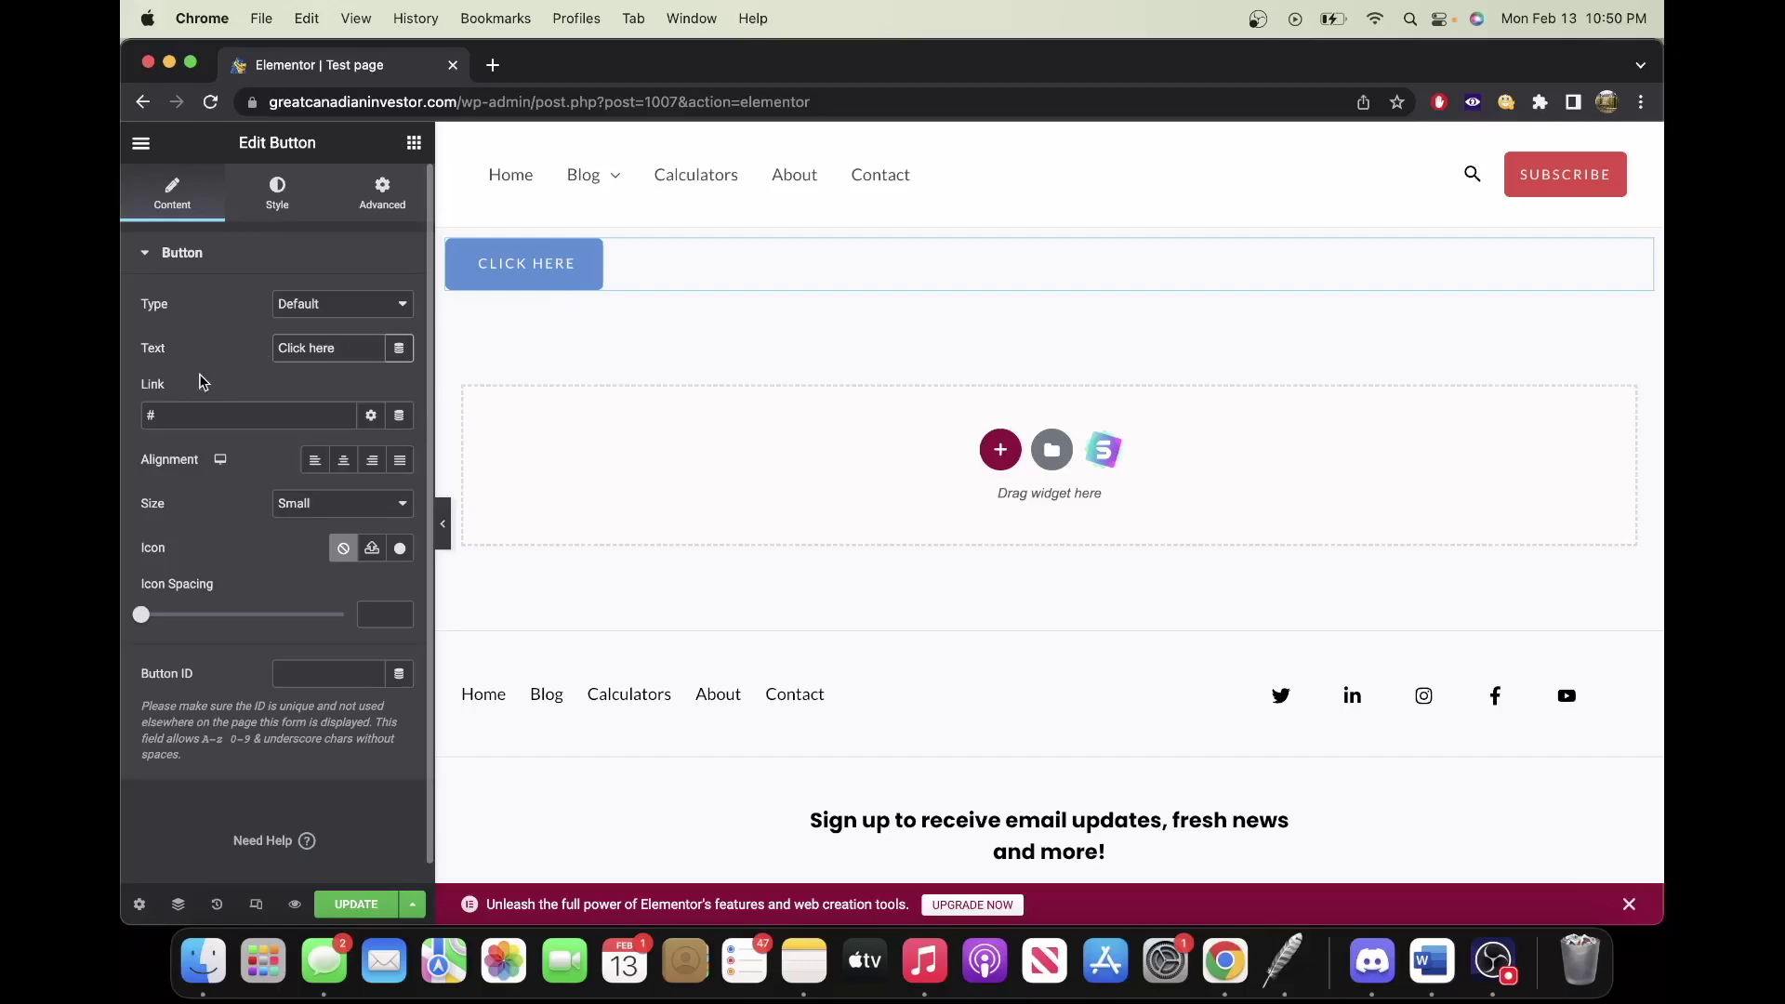
pyautogui.press('BackSpace')
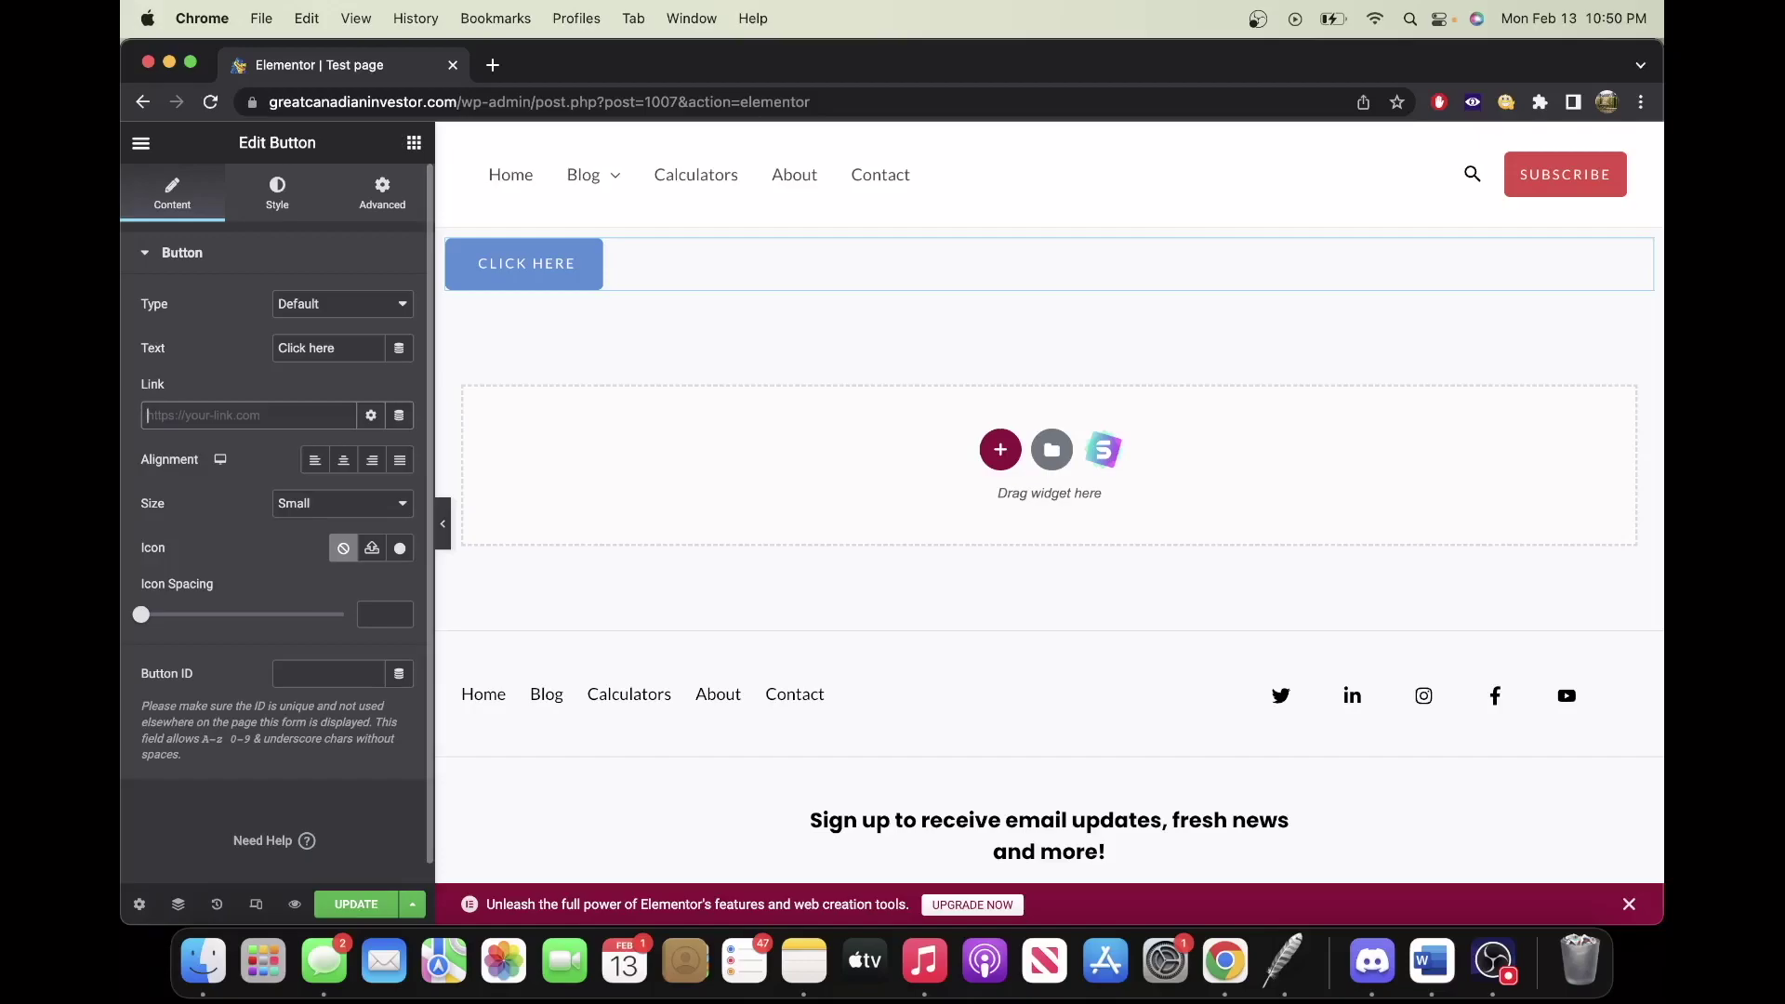
# Link the button to the About page, chosen from the 'about' suggestions
pyautogui.write('about')
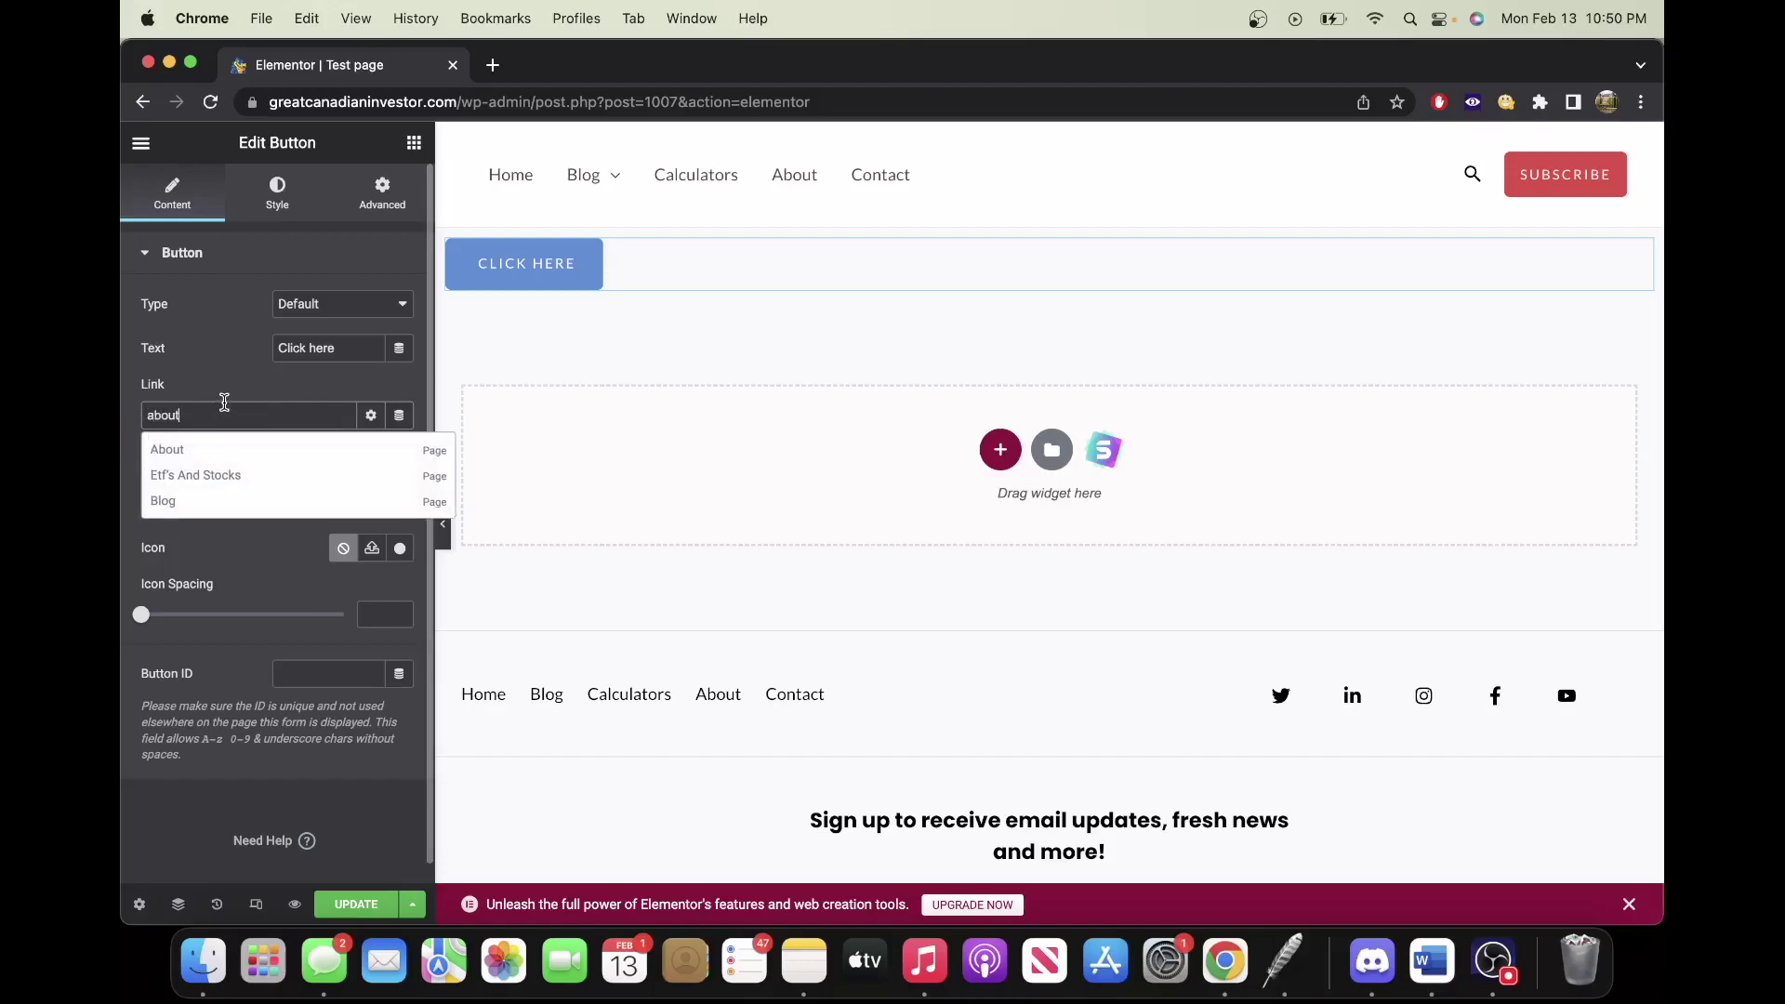
pyautogui.click(170, 451)
pyautogui.moveTo(146, 416); pyautogui.dragTo(351, 416)
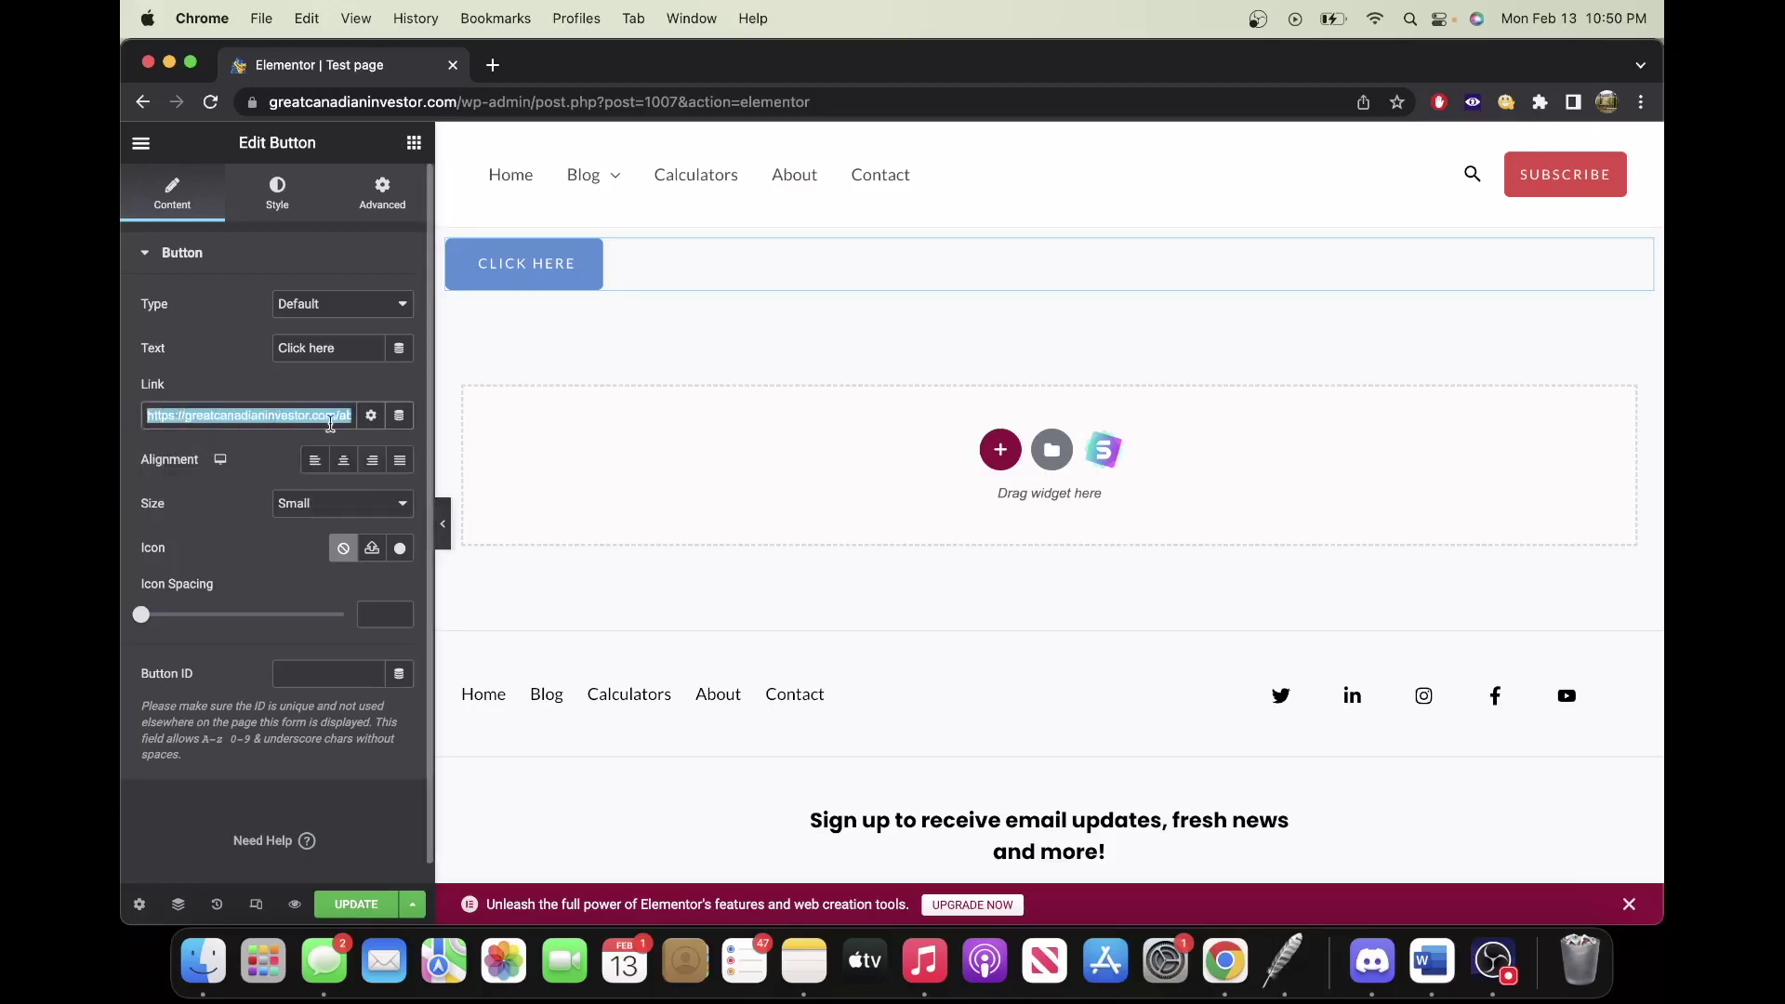
pyautogui.click(147, 440)
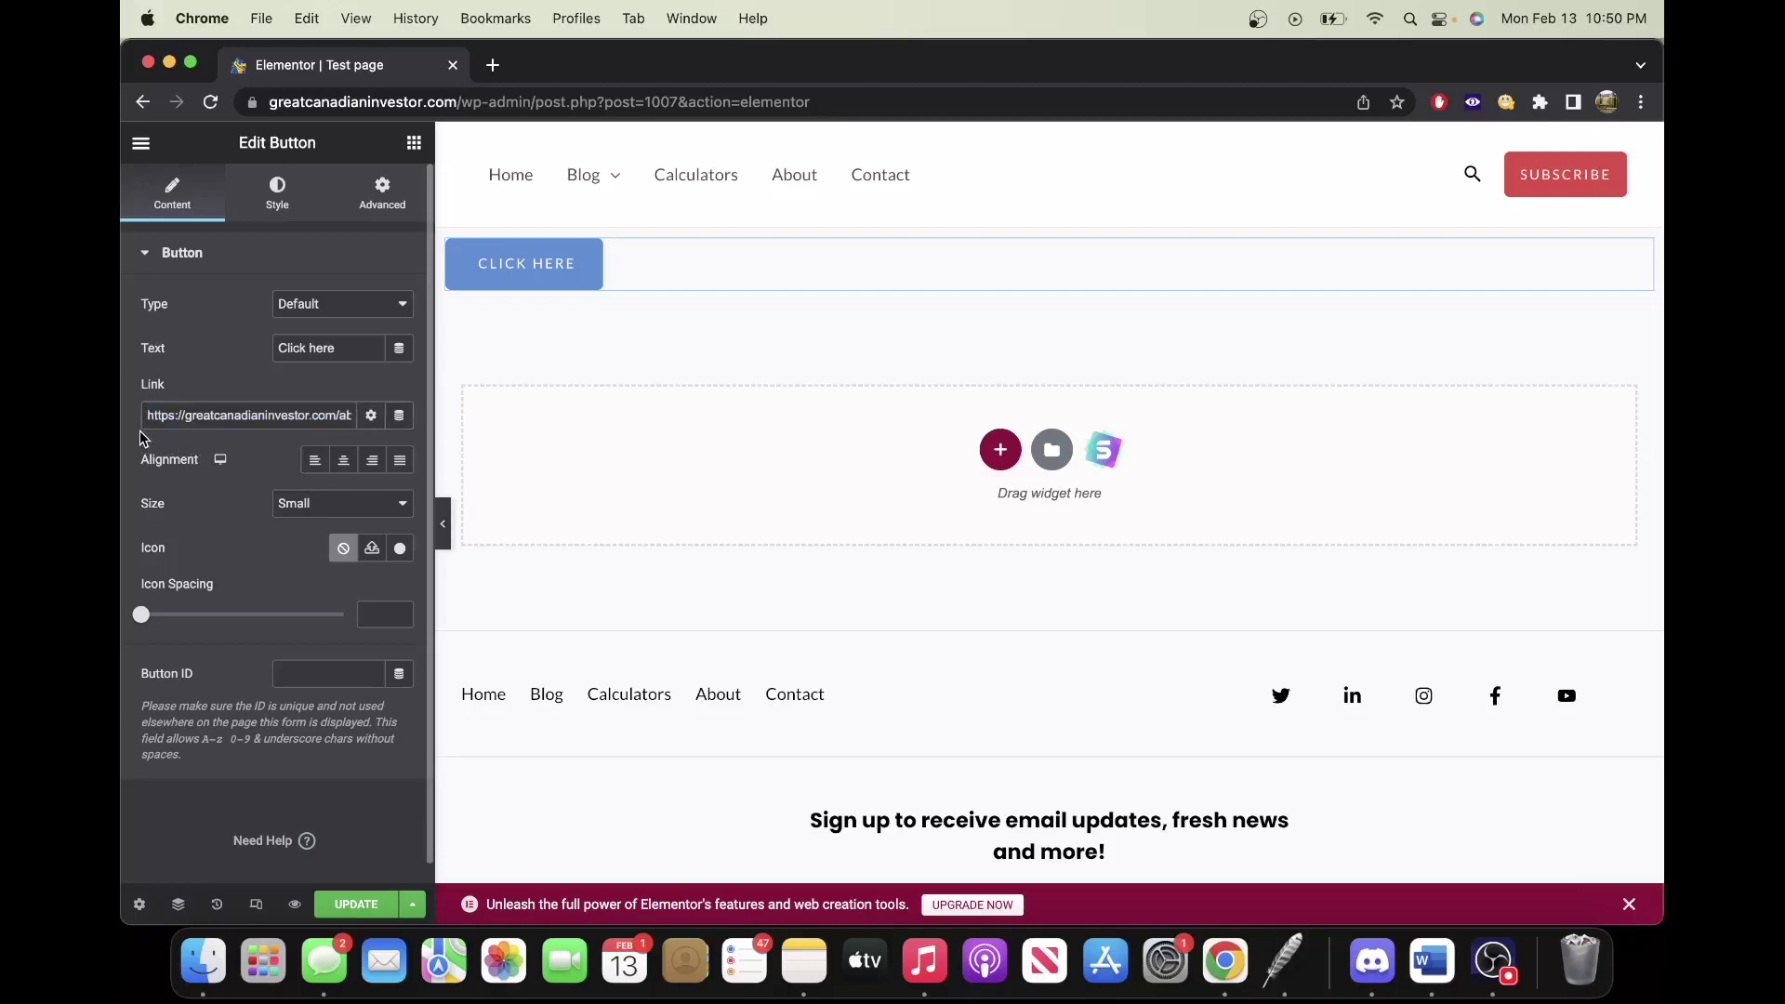
# Set the button's alignment to Center
pyautogui.click(342, 462)
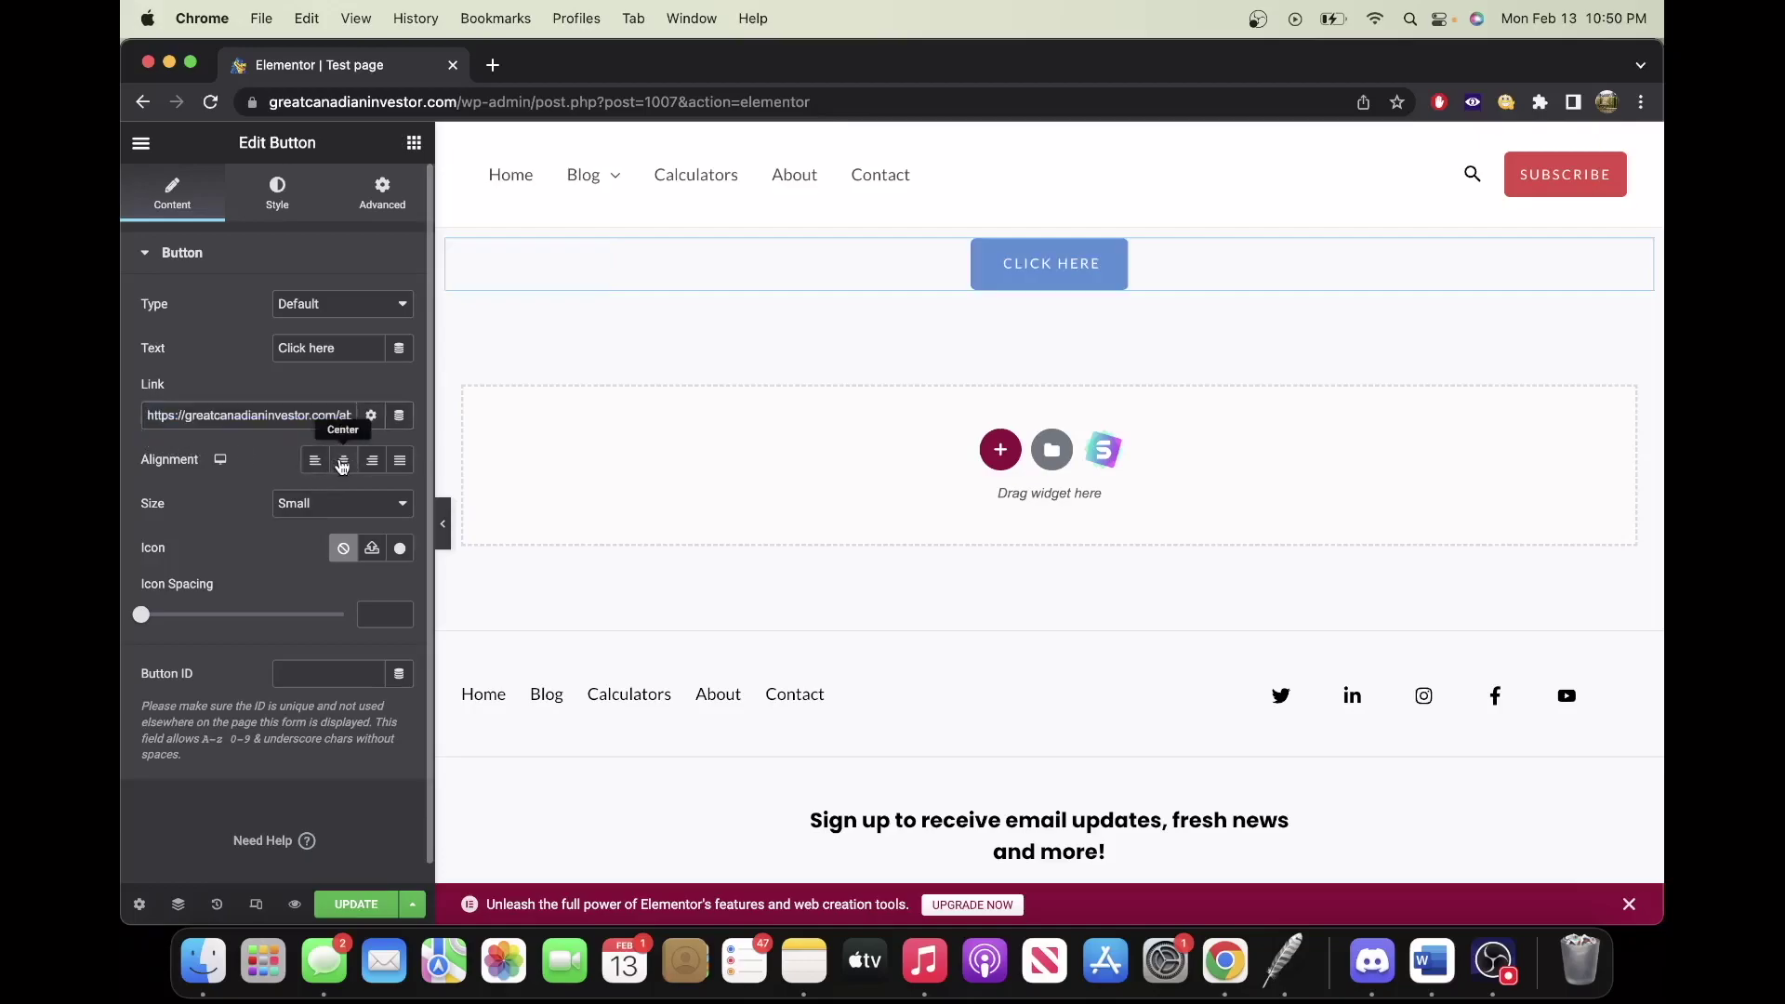
pyautogui.click(381, 462)
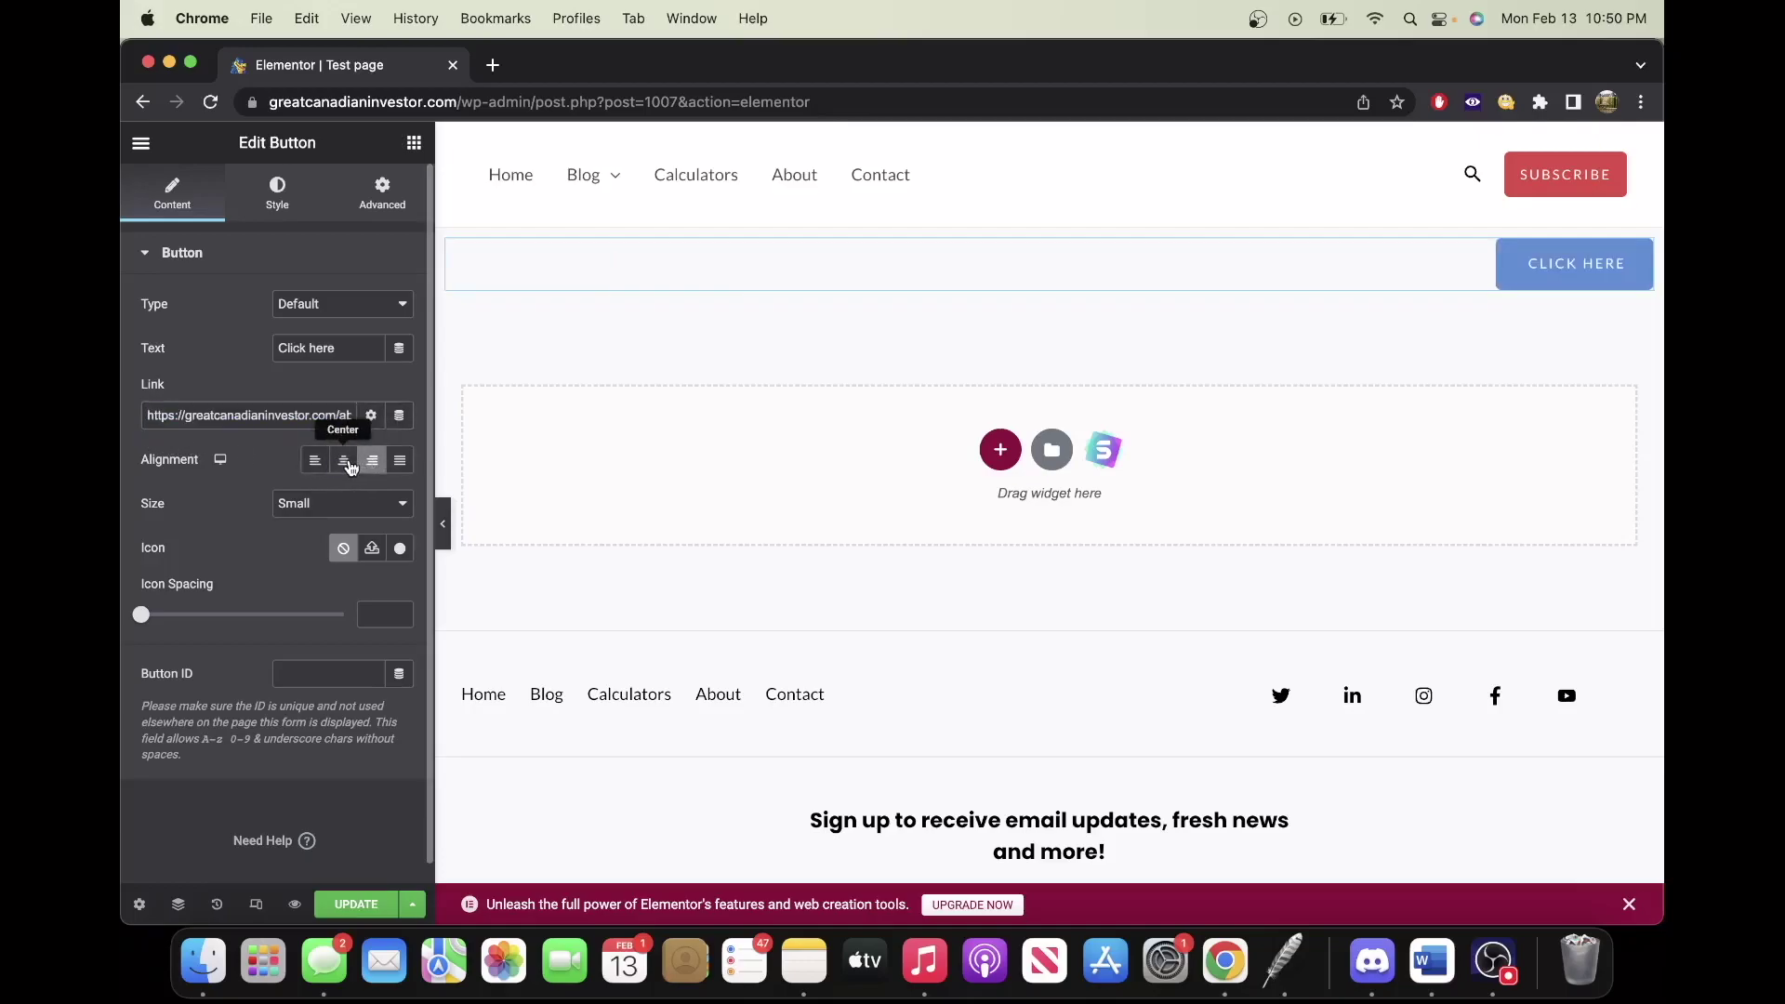
pyautogui.click(346, 461)
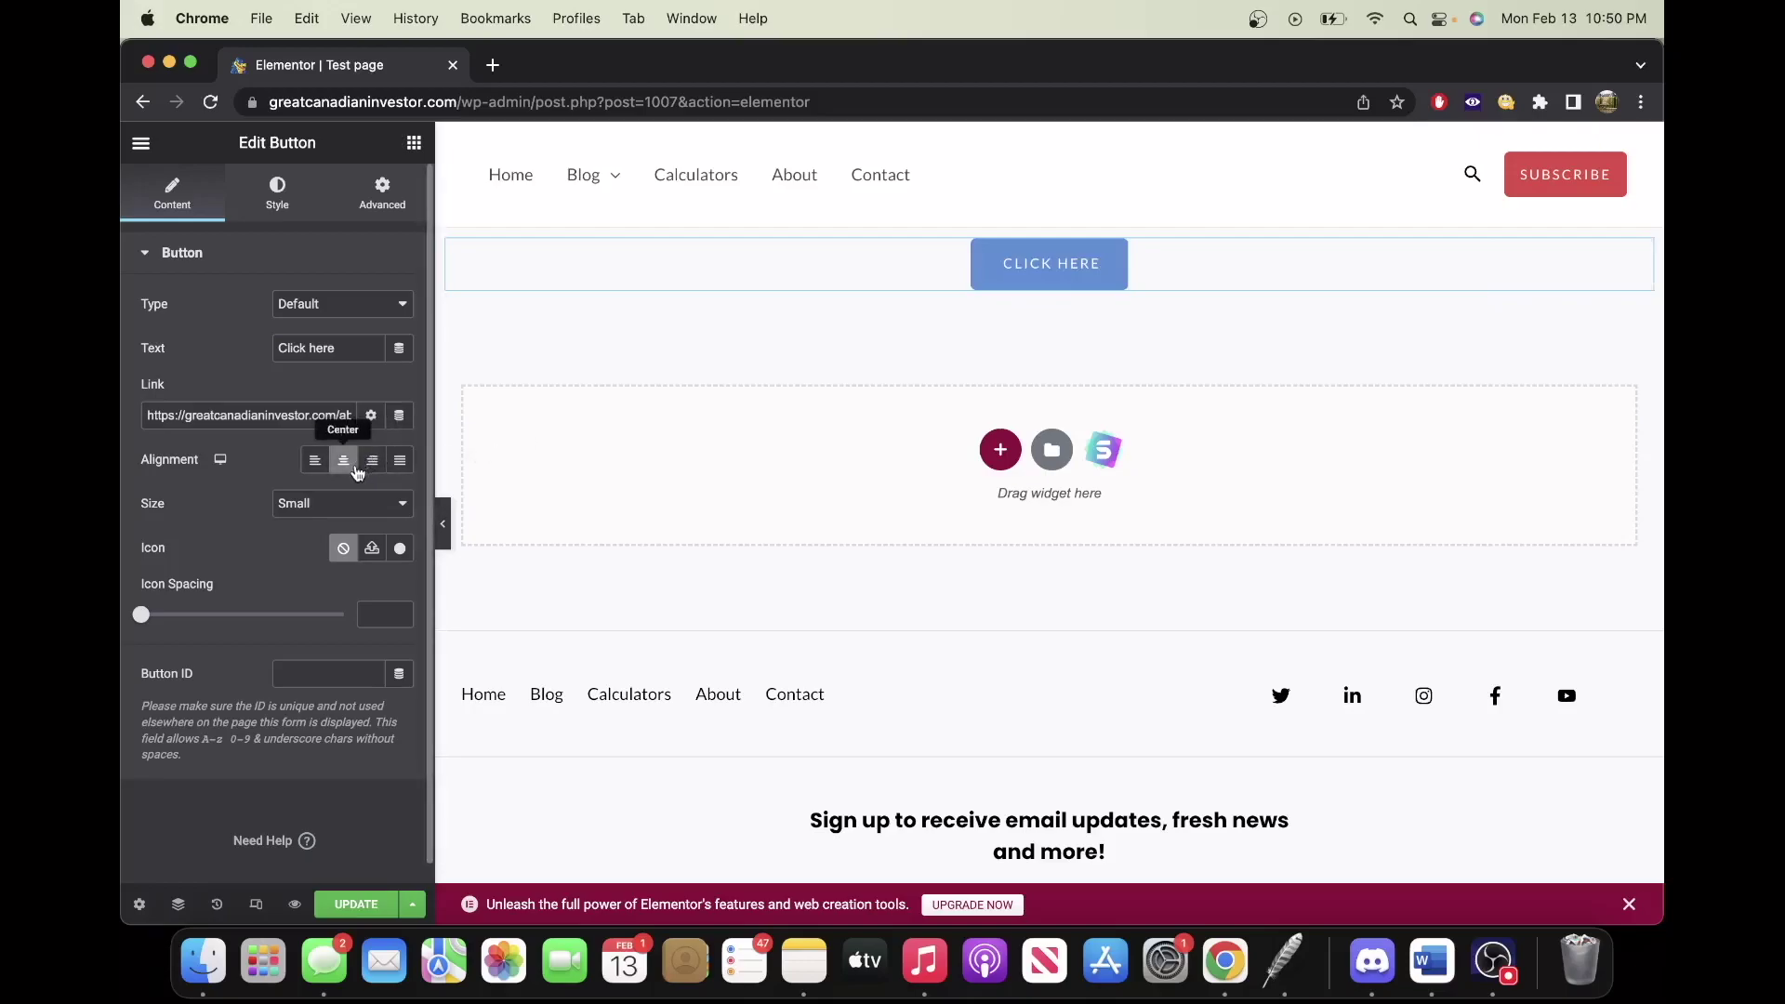
# Try the Medium button size, revert to Small, and bring up the Icon Library
pyautogui.click(307, 503)
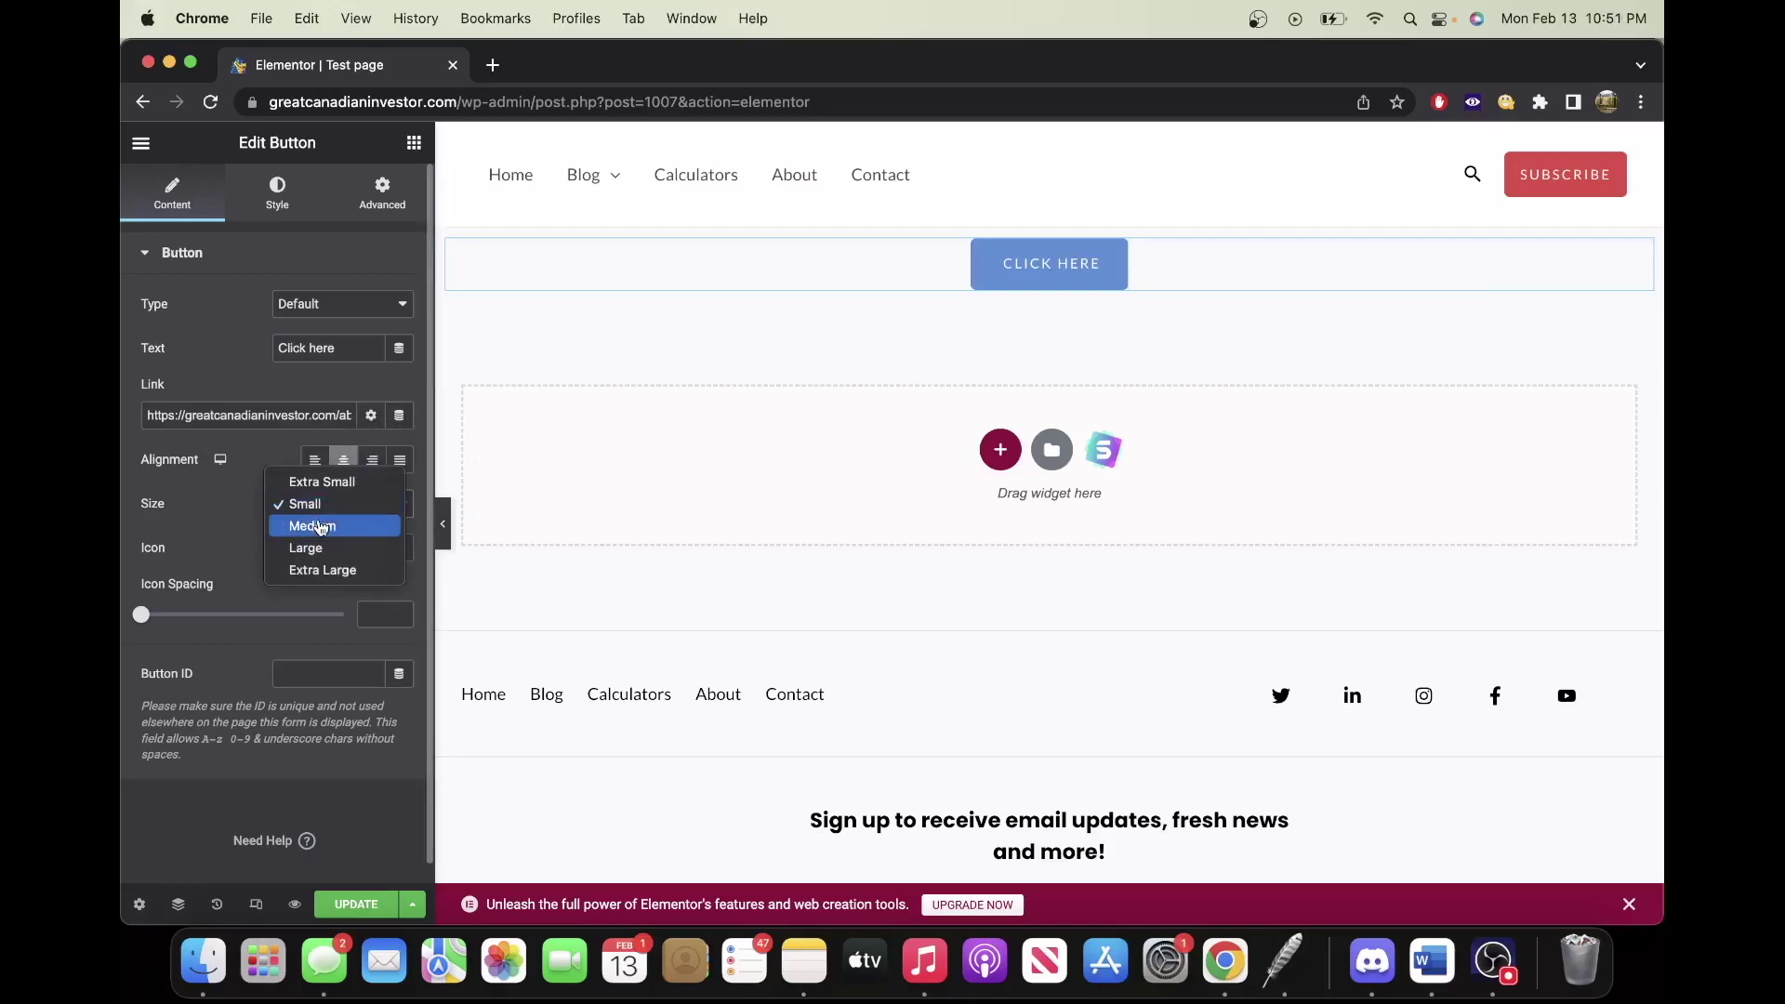
pyautogui.click(316, 524)
pyautogui.click(321, 512)
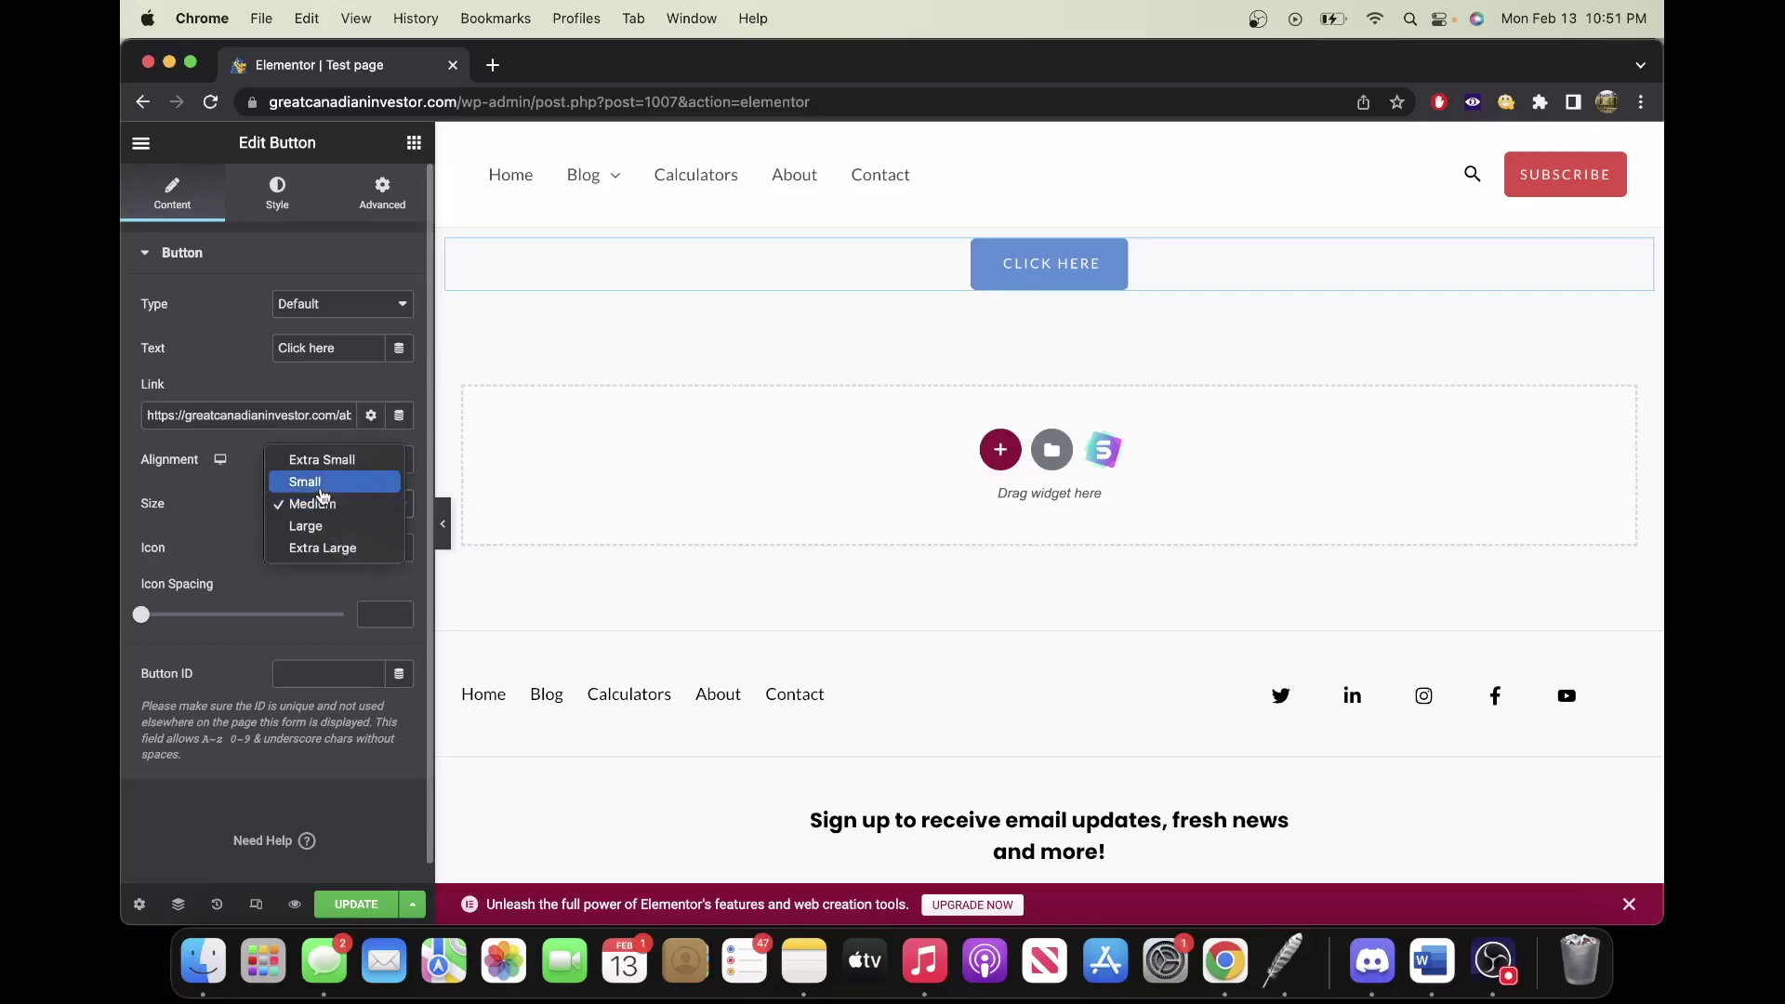
pyautogui.click(307, 481)
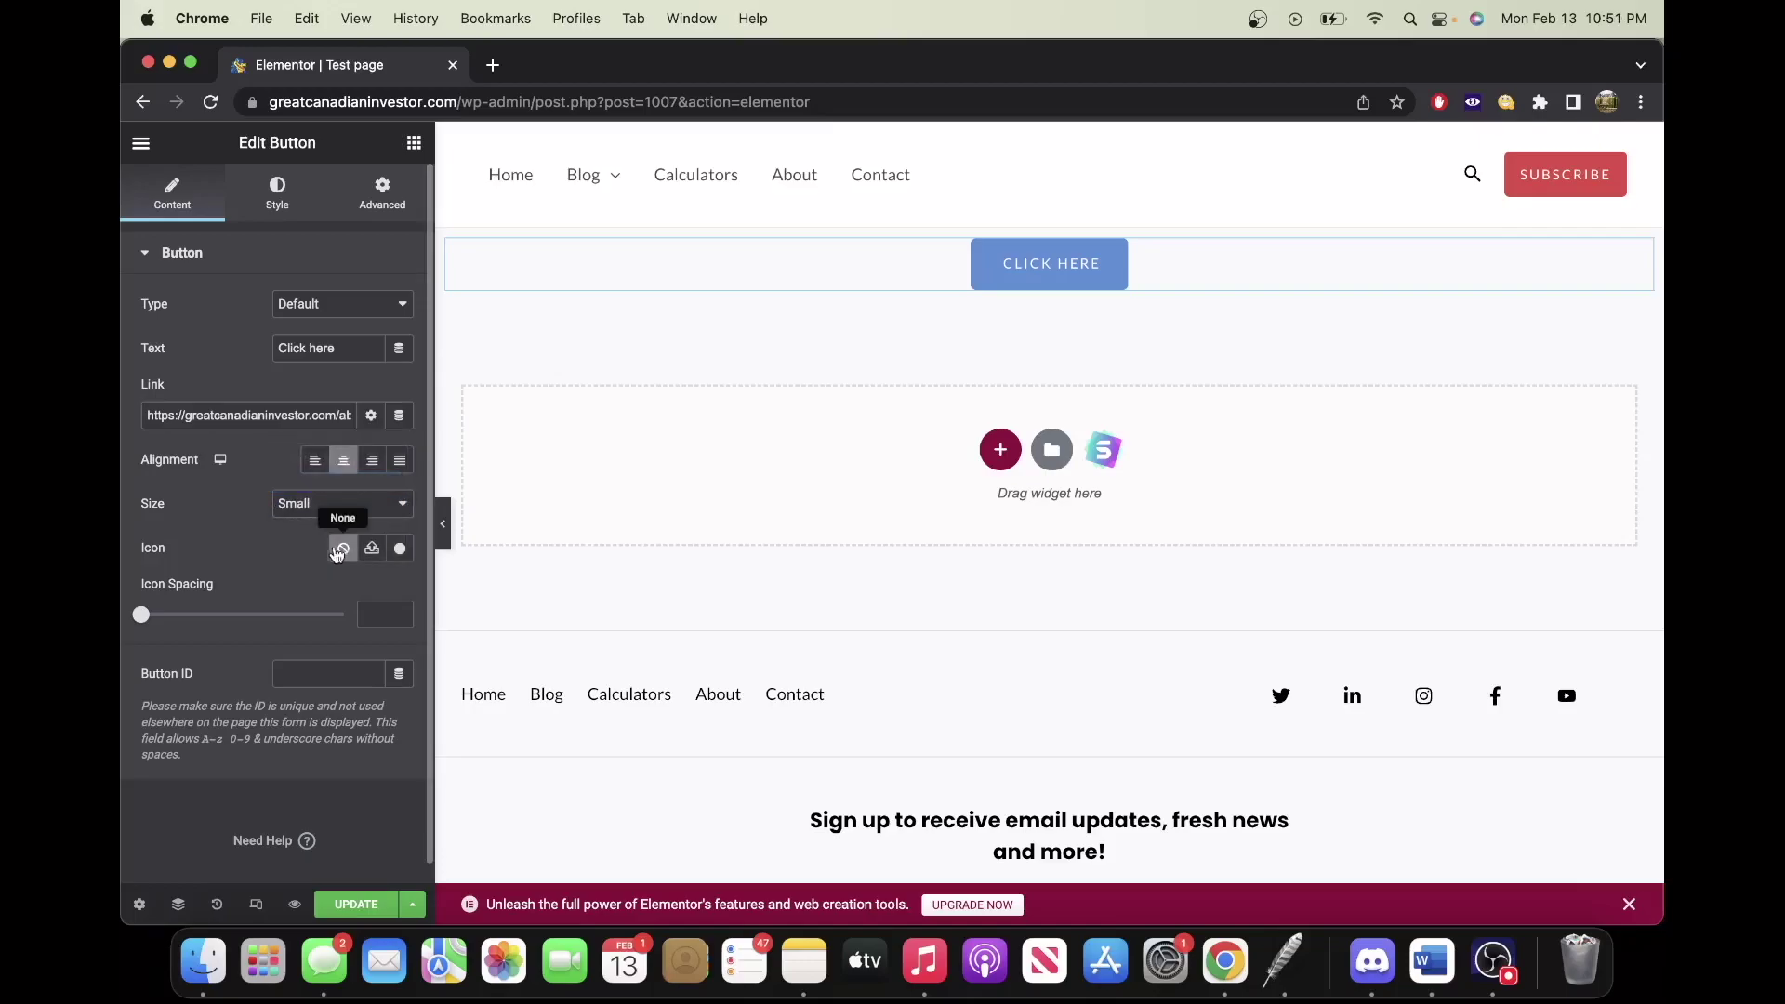
pyautogui.click(399, 551)
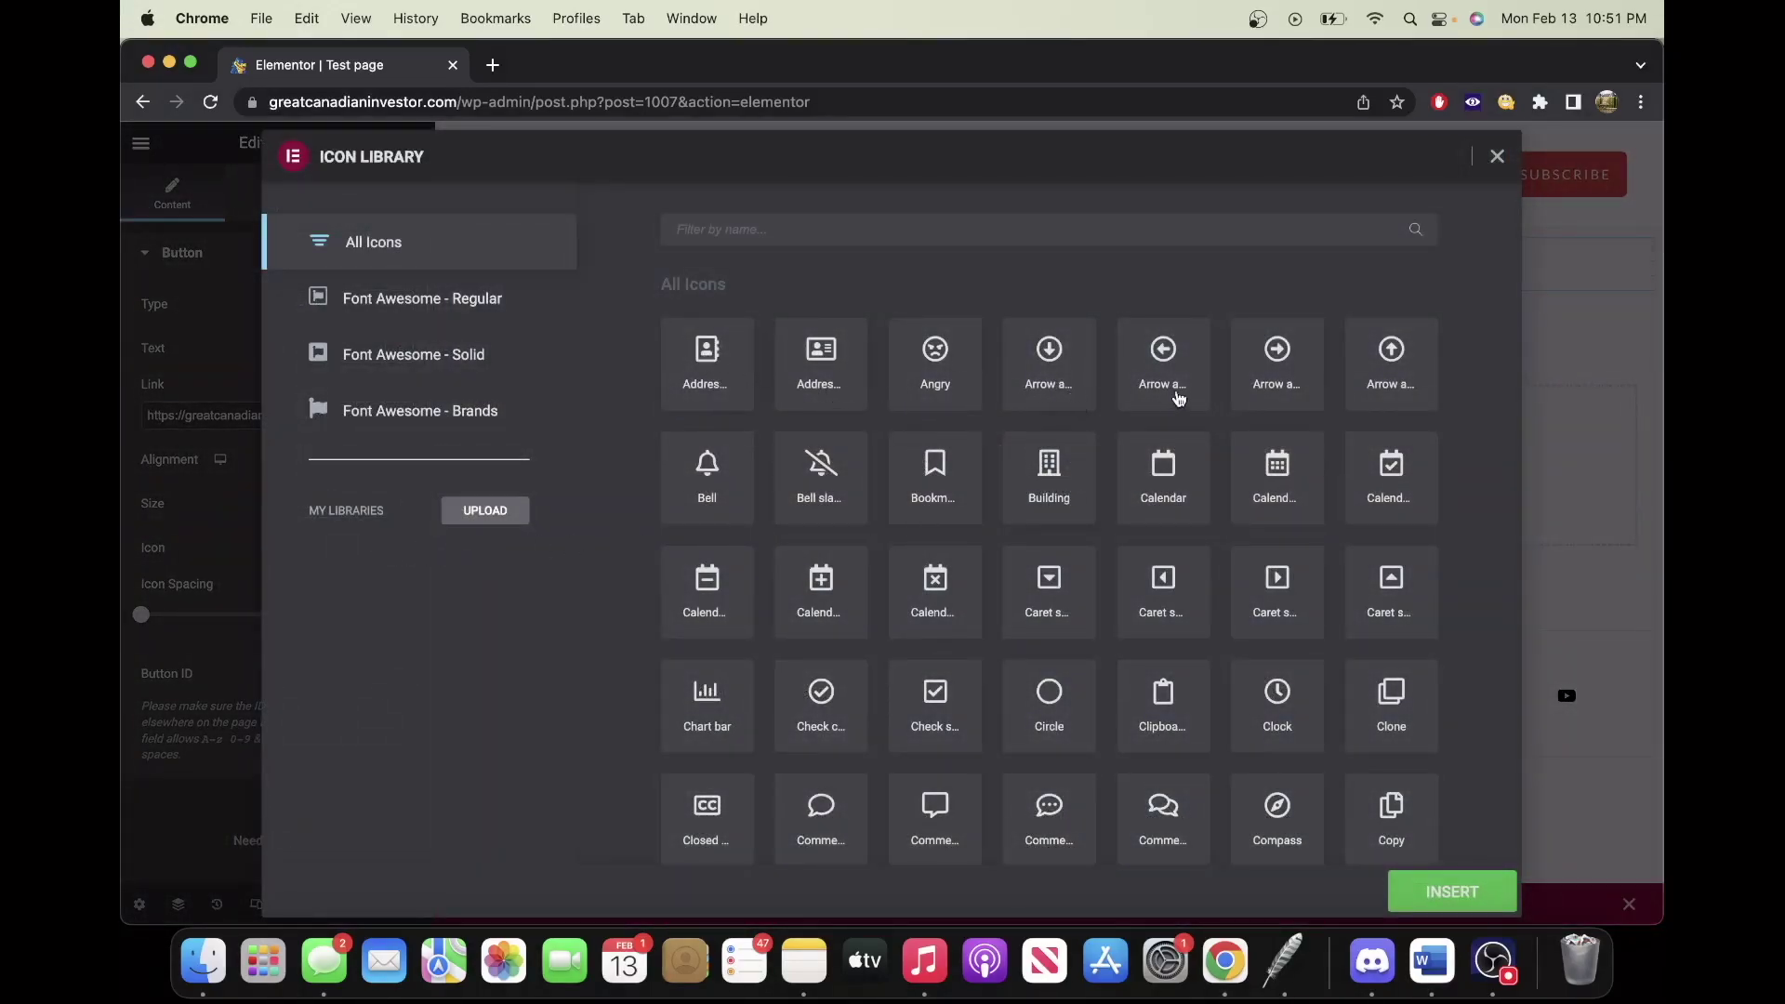
# Insert the right-arrow icon, position it After the text, and set icon spacing to 0
pyautogui.click(1276, 350)
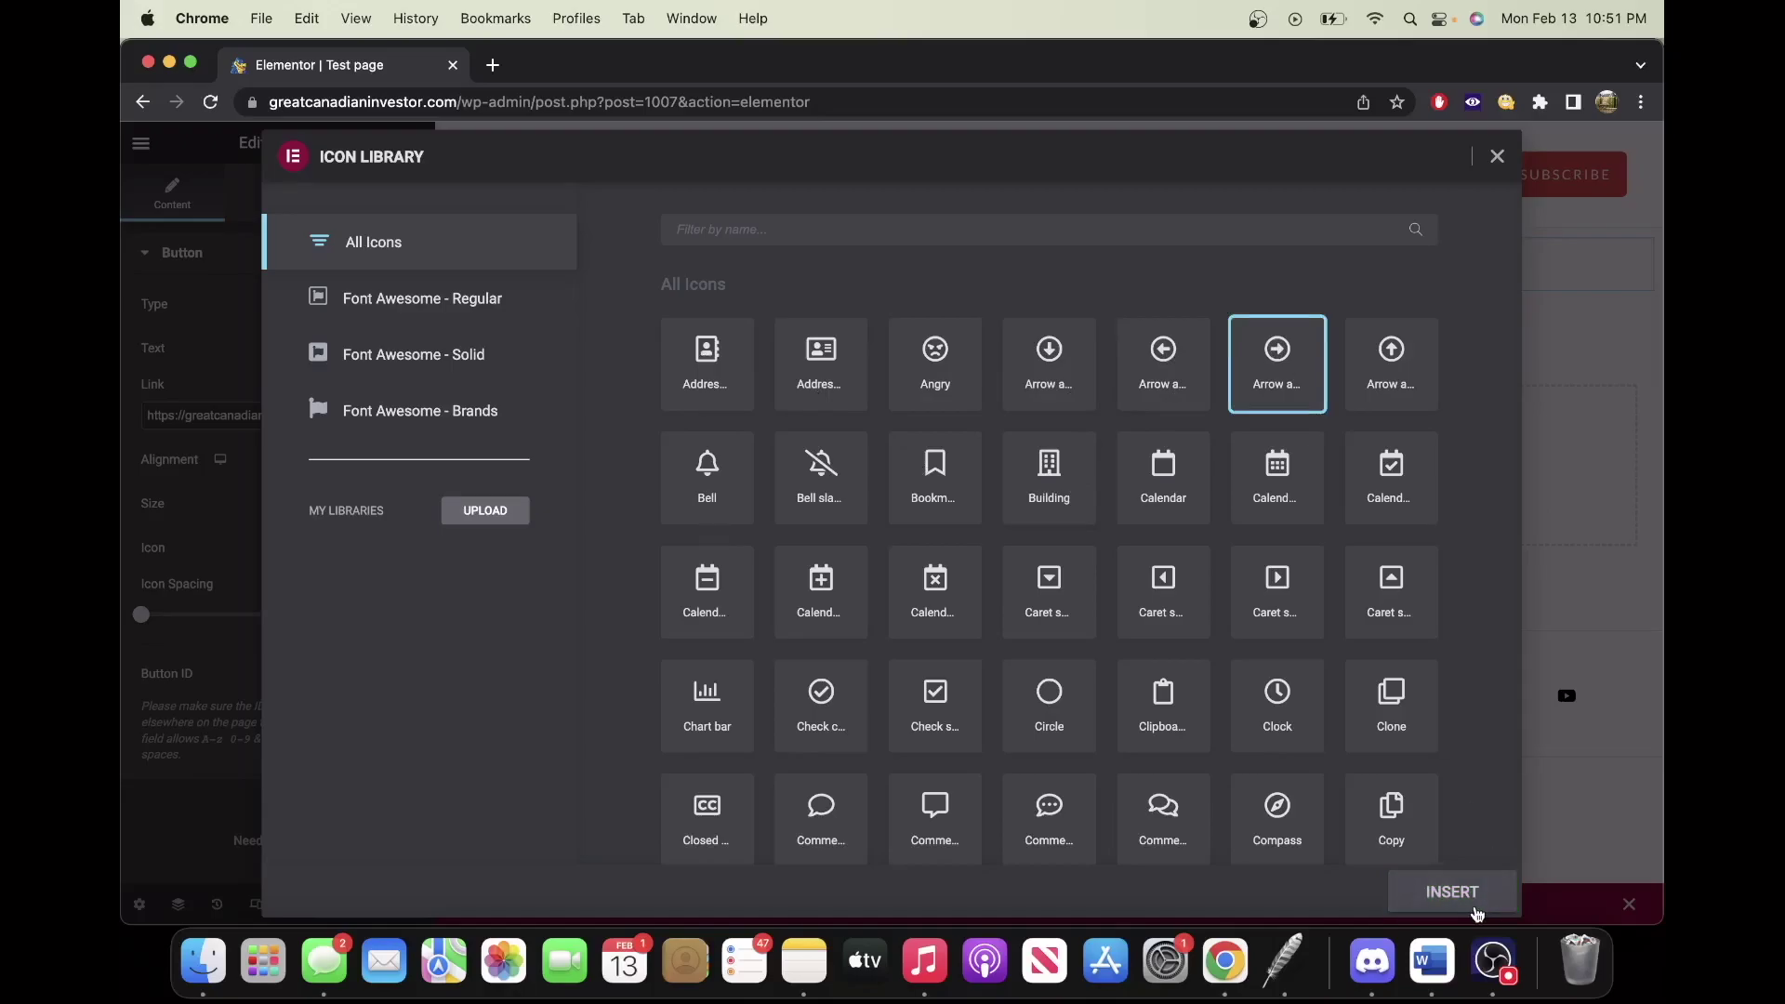
pyautogui.click(1474, 904)
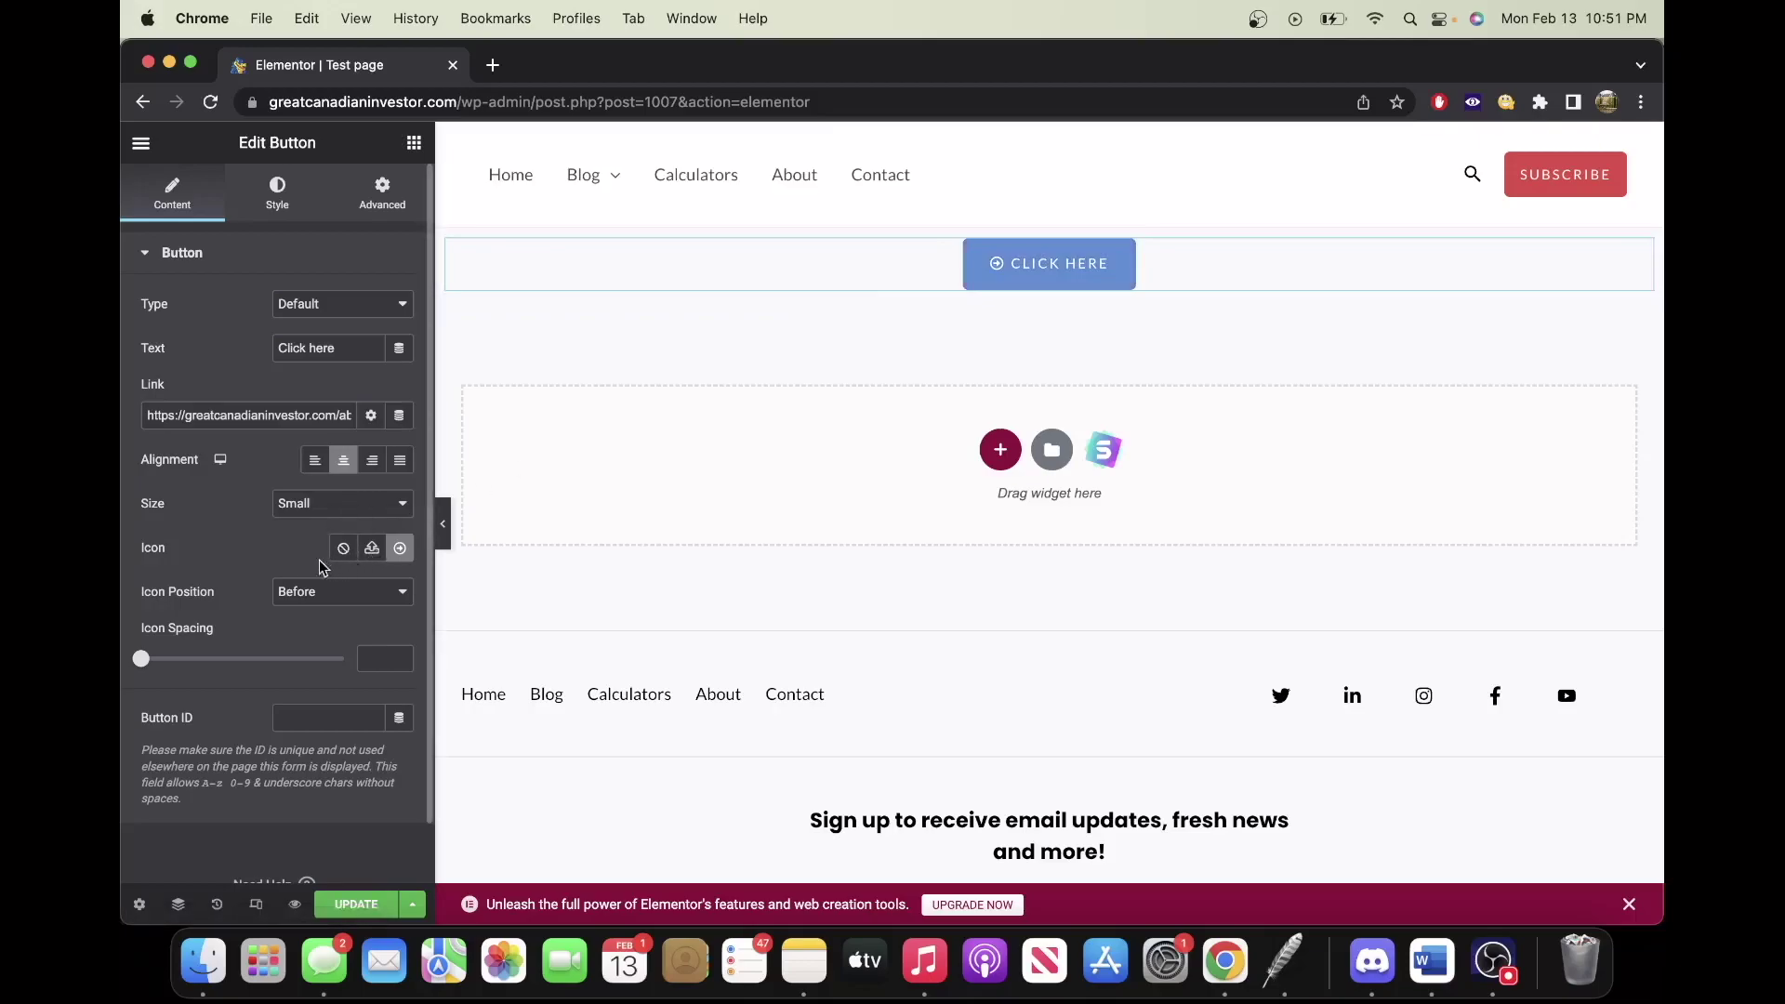
pyautogui.click(309, 593)
pyautogui.click(301, 613)
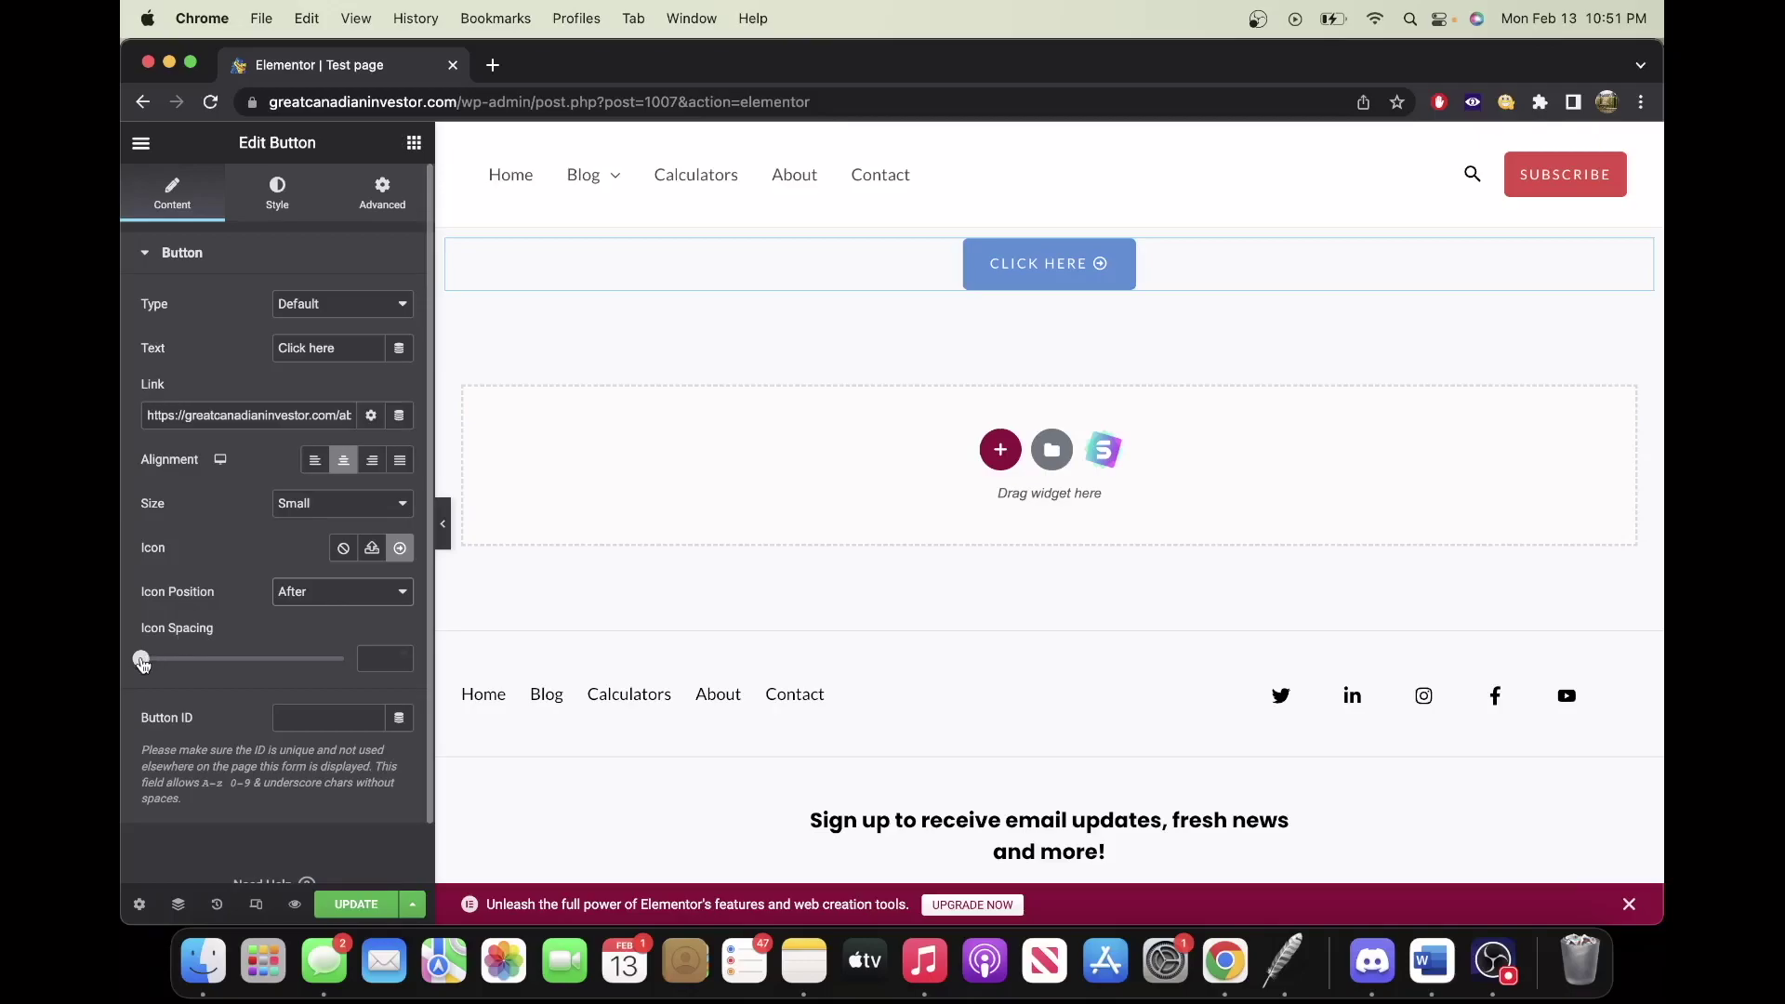
pyautogui.moveTo(140, 658)
pyautogui.mouseDown()
pyautogui.moveTo(252, 660)
pyautogui.moveTo(124, 661)
pyautogui.mouseUp()
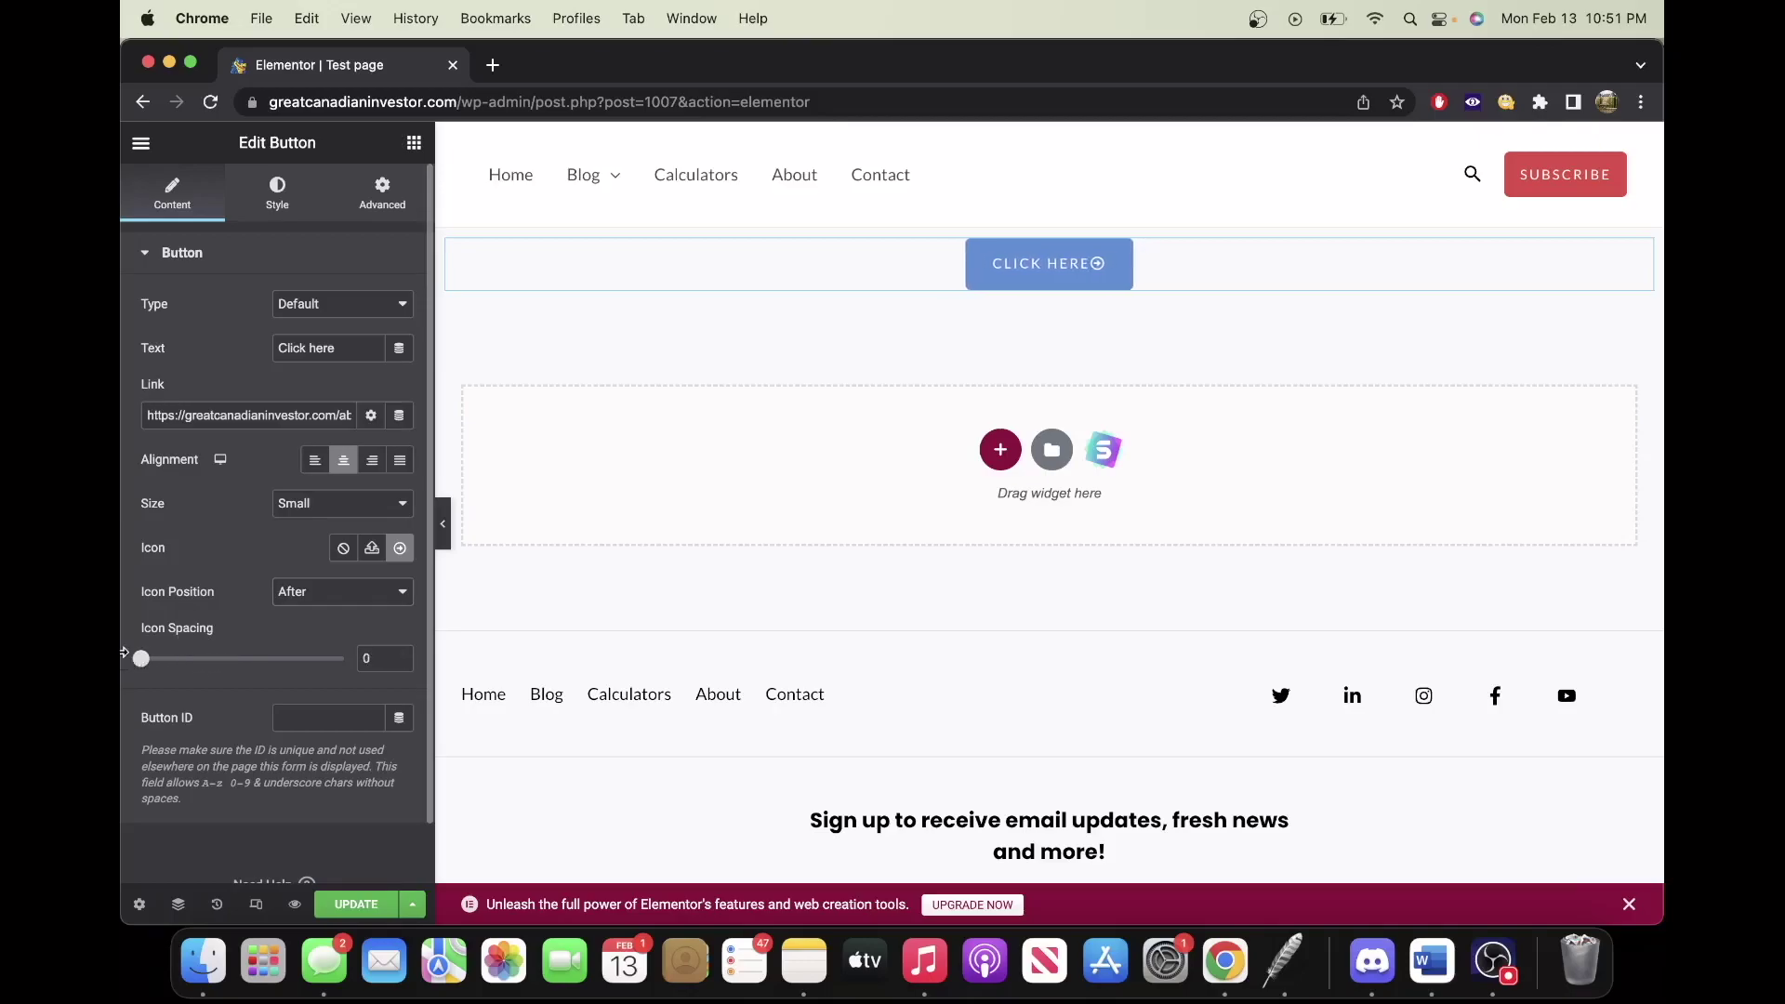
pyautogui.click(289, 197)
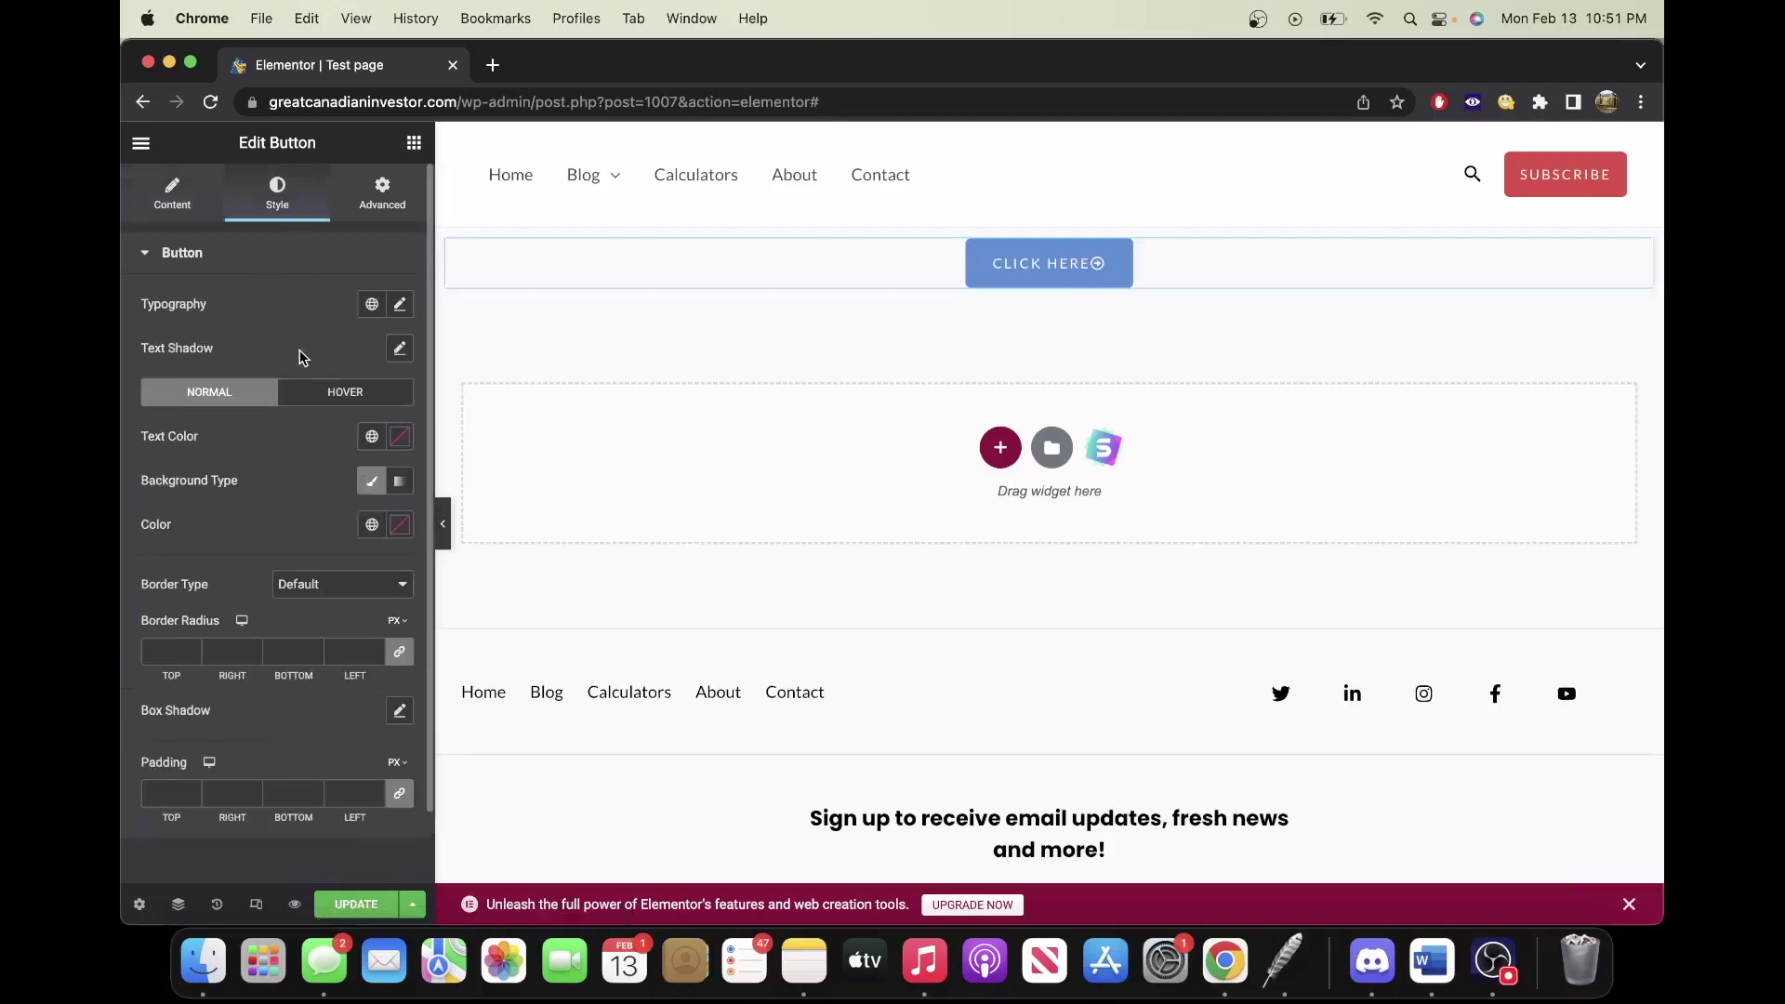
pyautogui.scroll(-1, 299, 350)
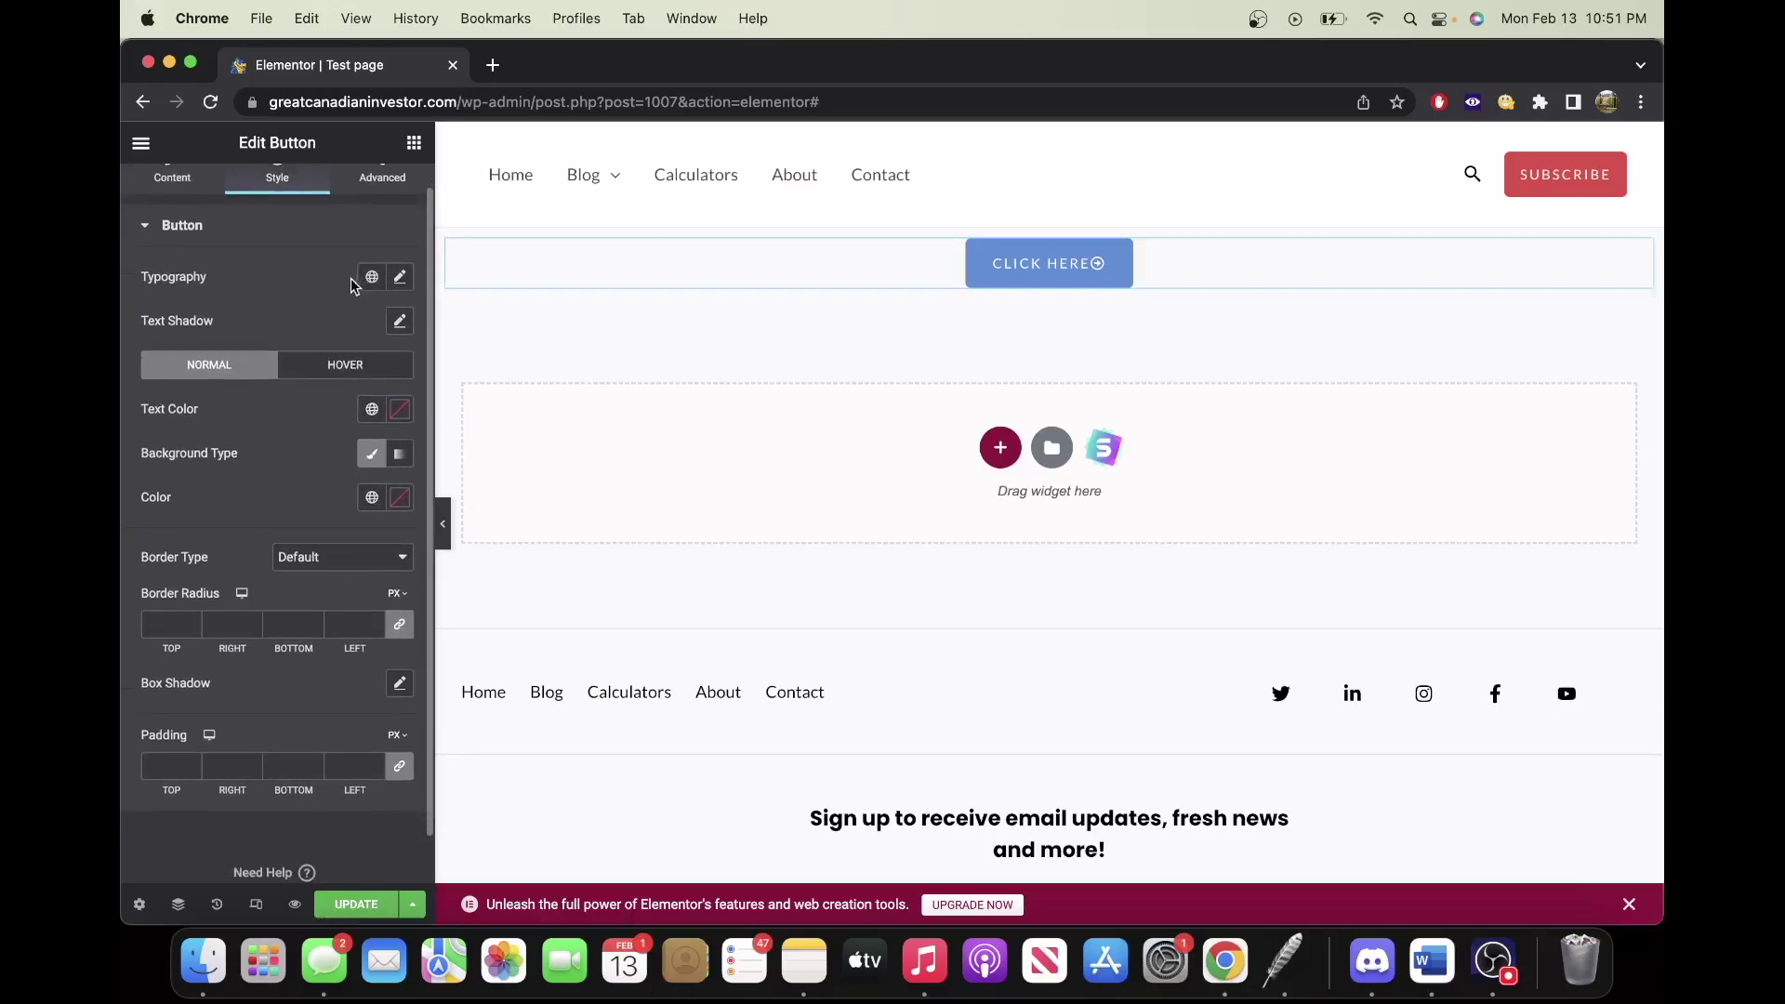
pyautogui.click(400, 276)
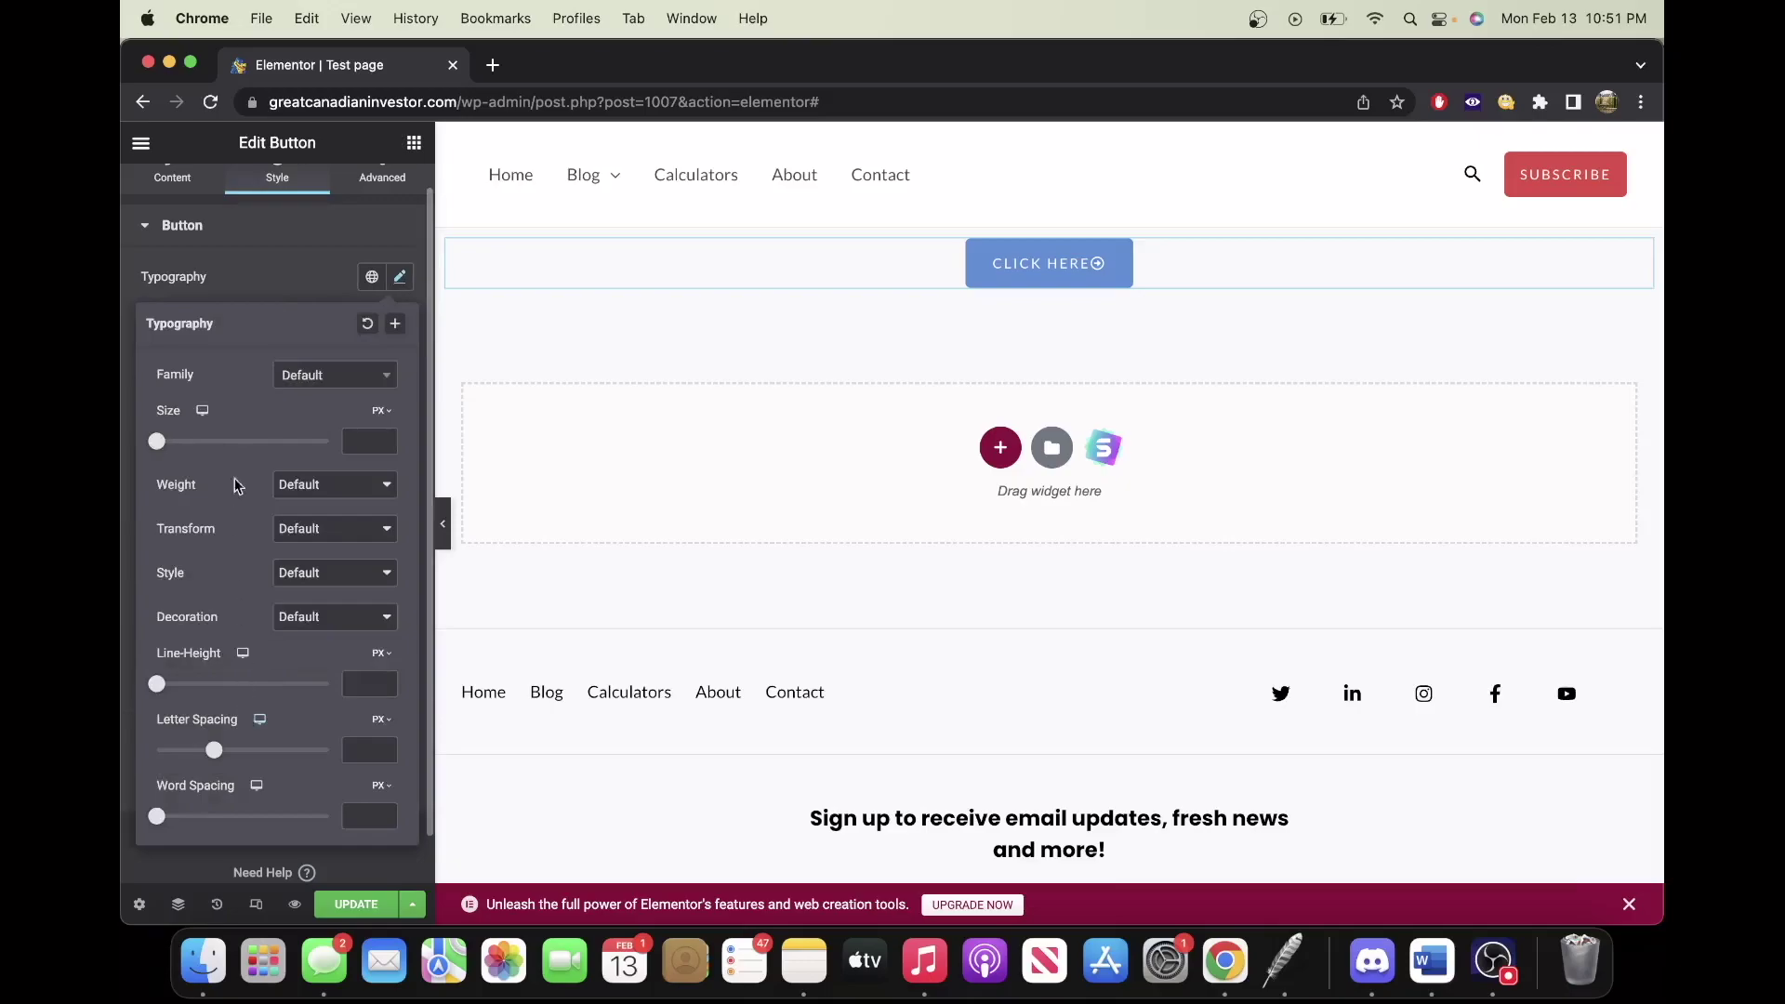
pyautogui.click(271, 281)
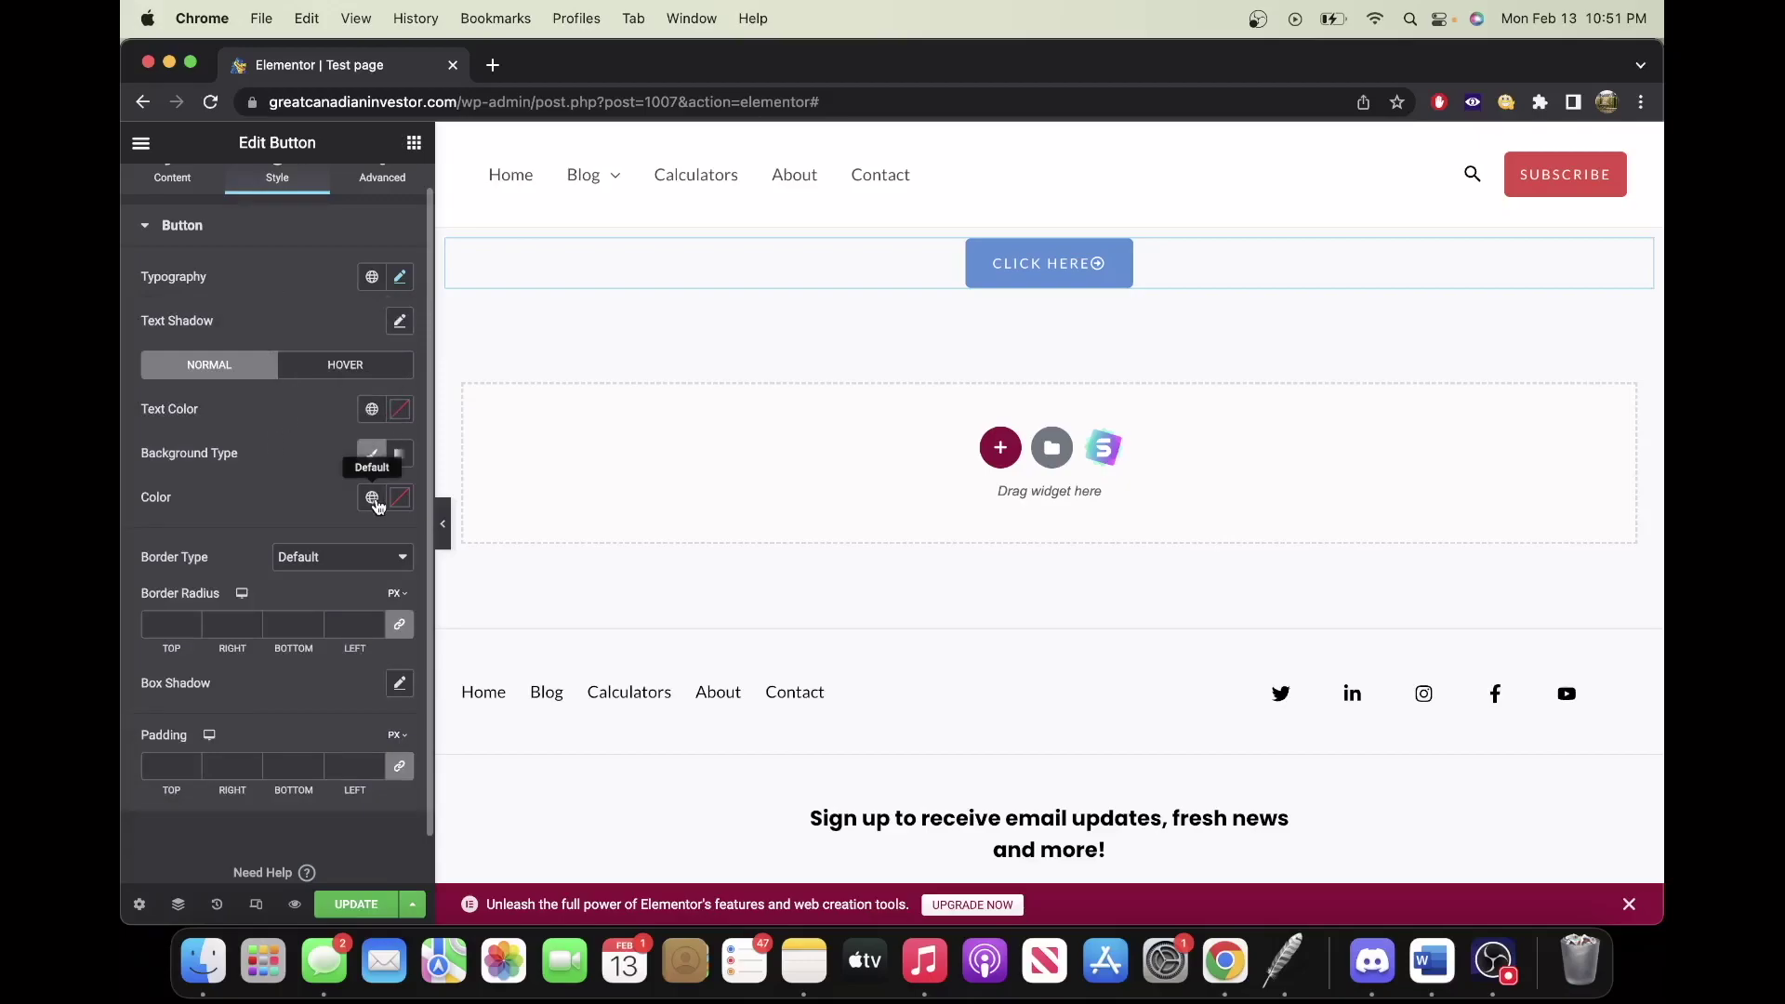
pyautogui.click(349, 557)
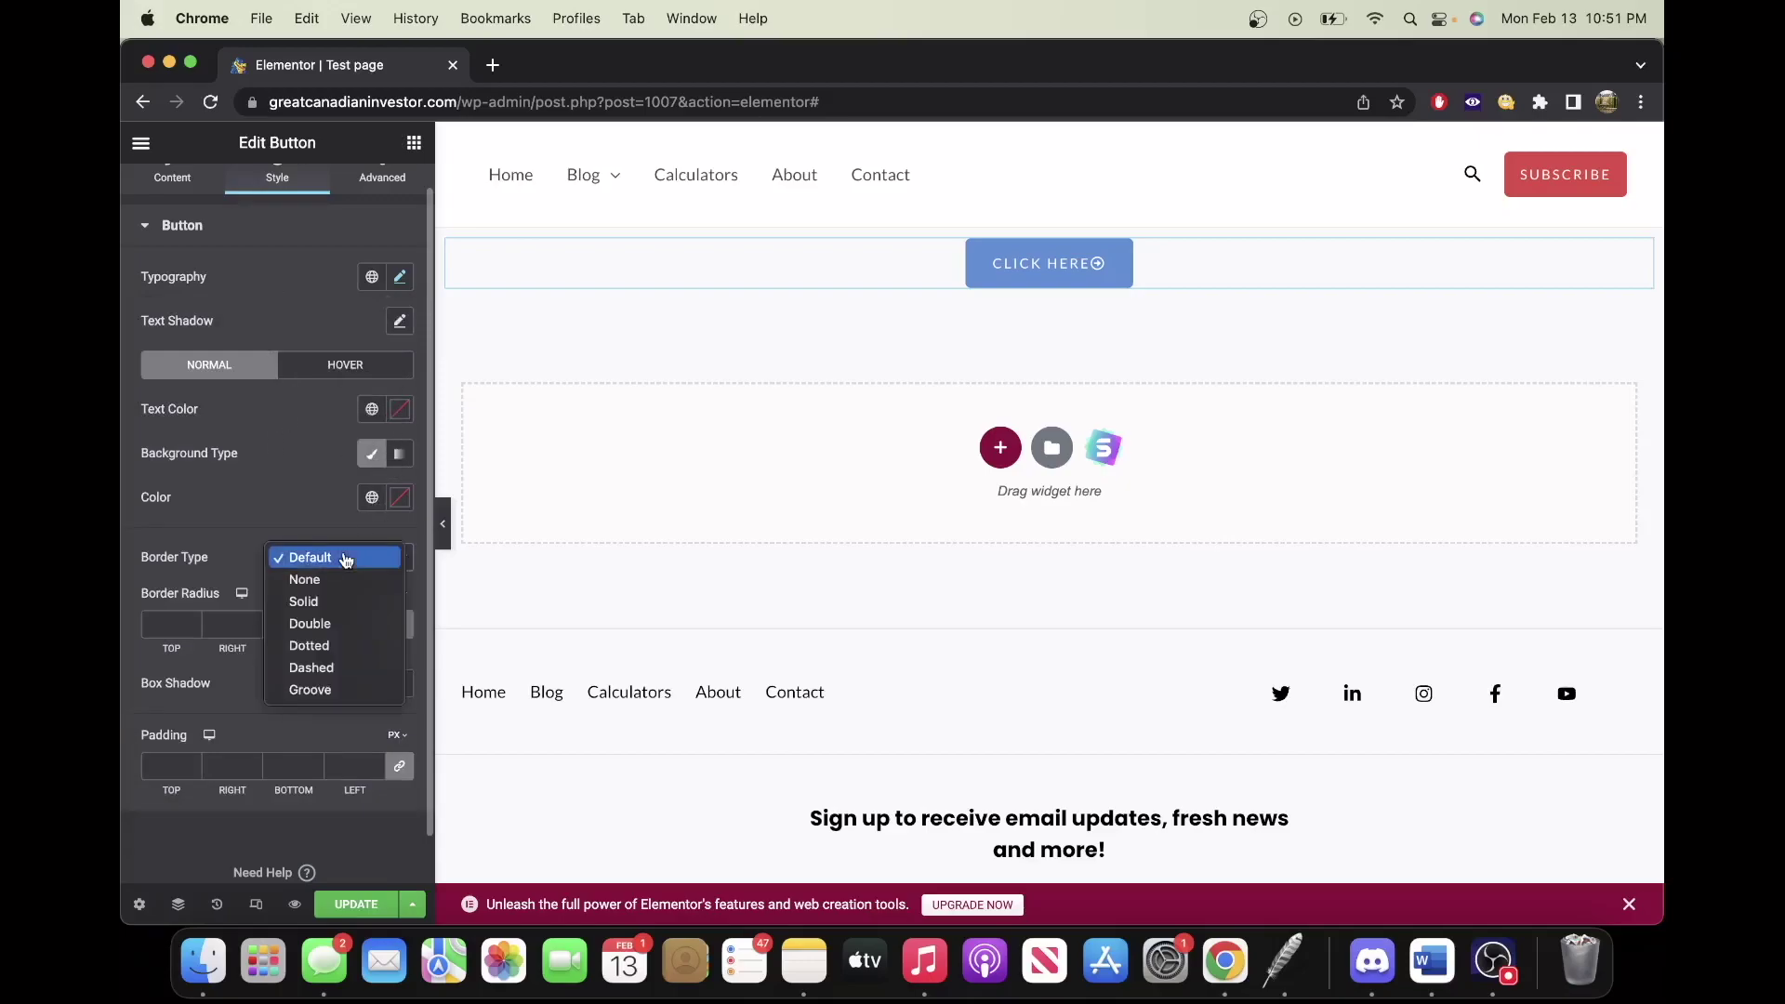
pyautogui.click(307, 602)
pyautogui.scroll(-4, 240, 628)
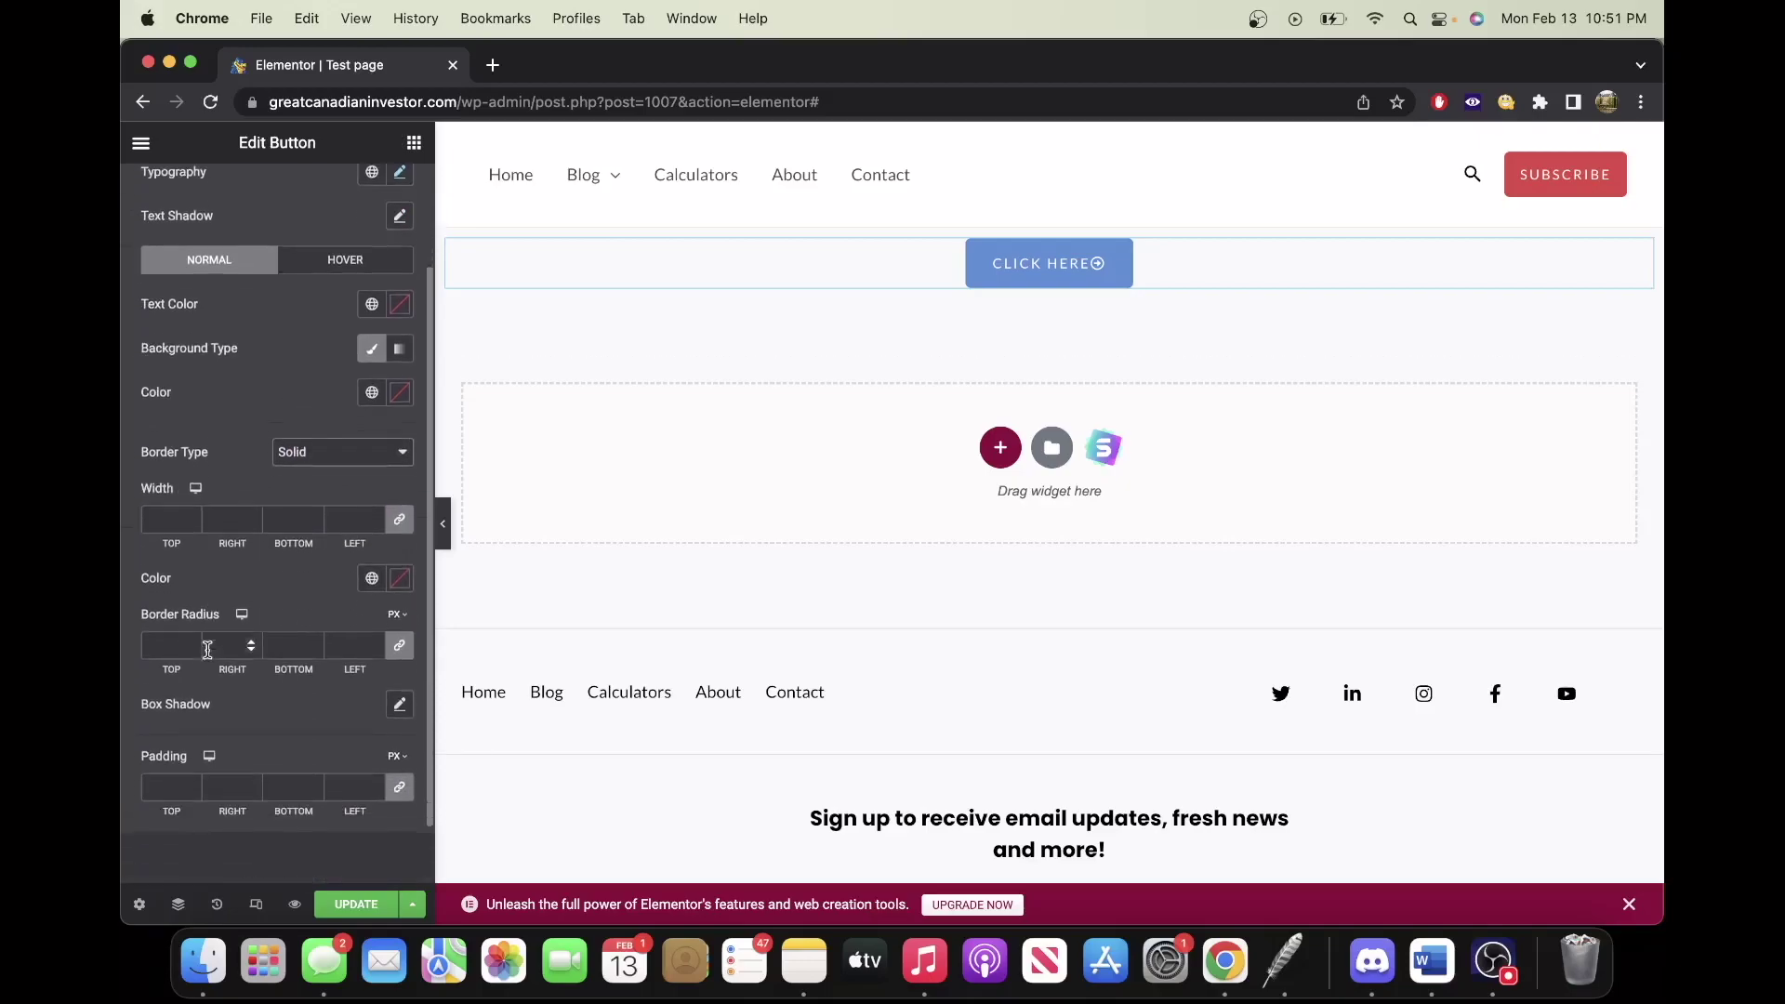
pyautogui.scroll(5, 214, 655)
pyautogui.click(294, 587)
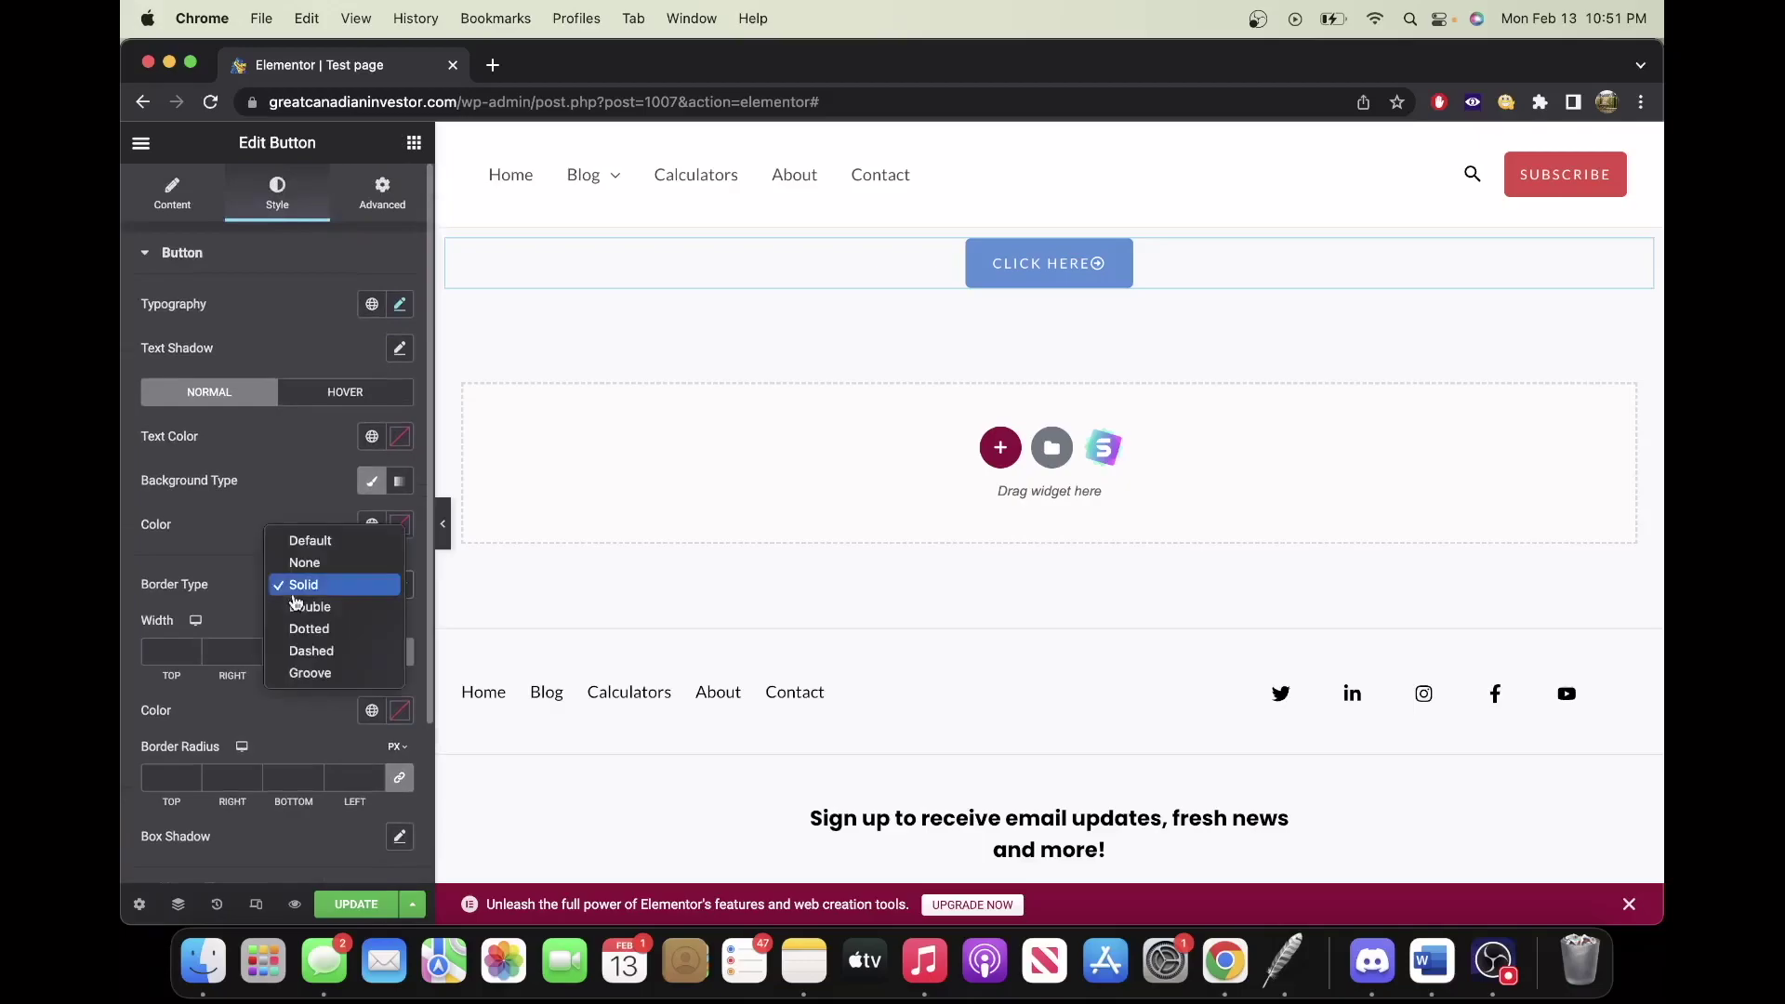
pyautogui.click(308, 547)
pyautogui.scroll(-2, 279, 639)
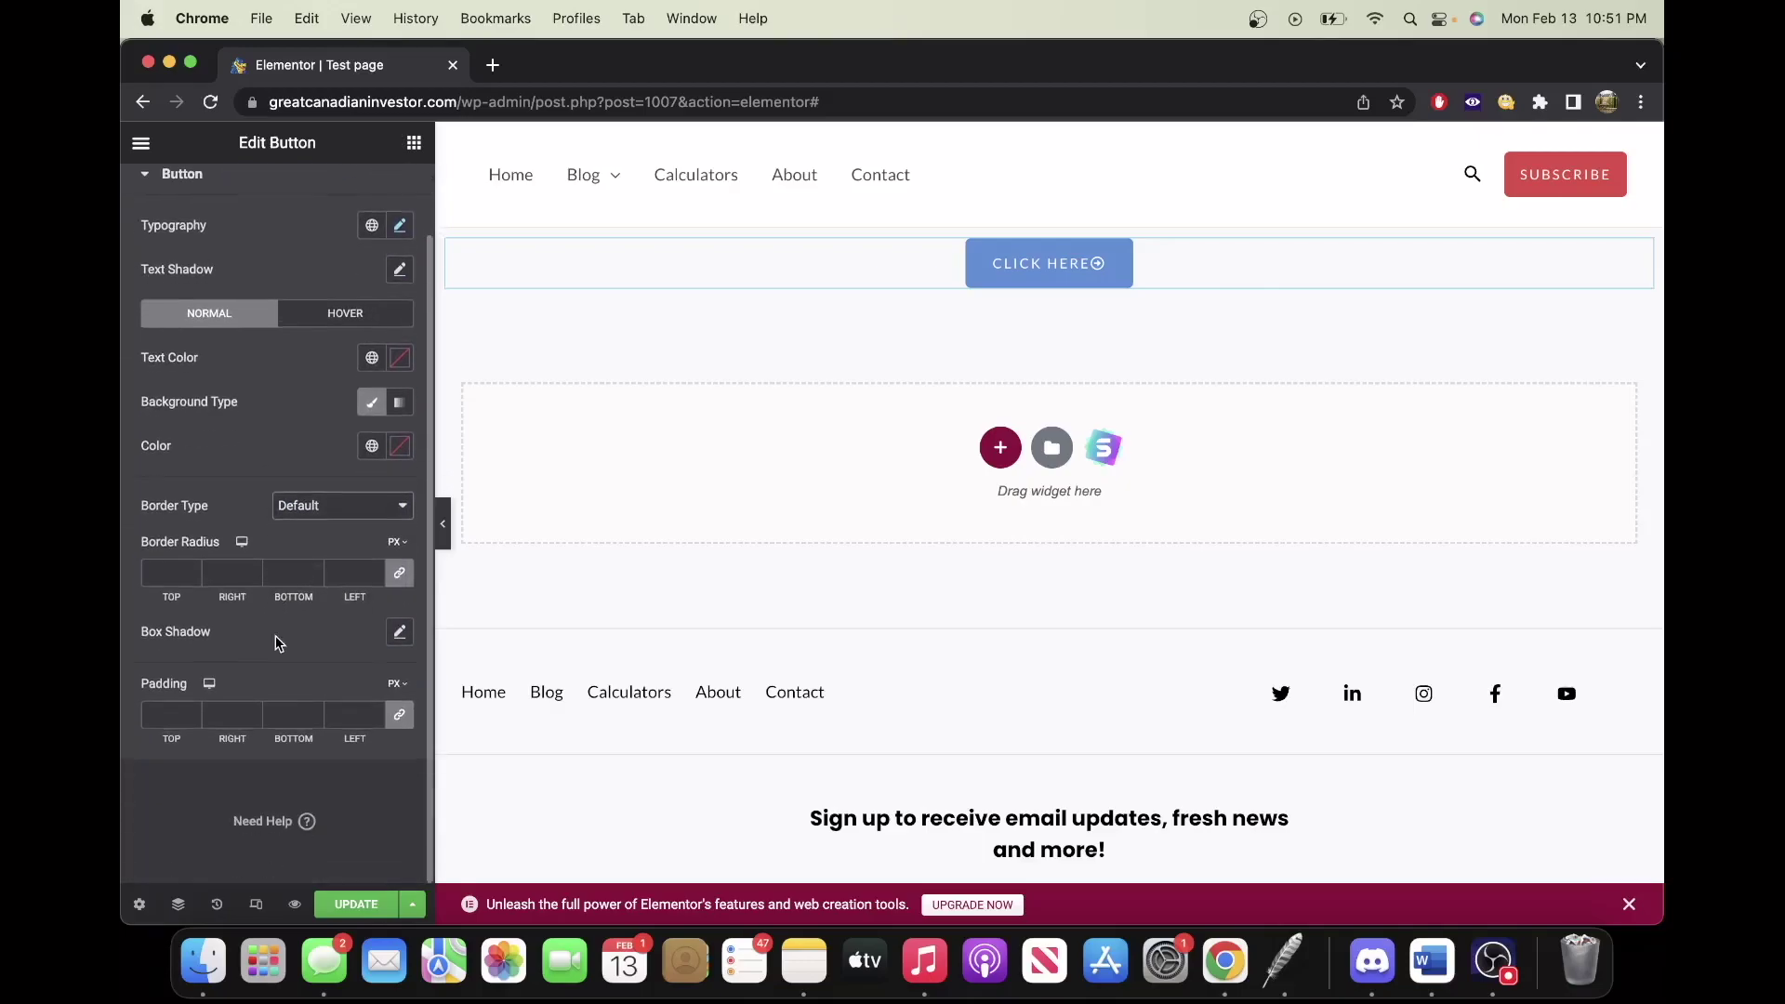
pyautogui.scroll(2, 277, 642)
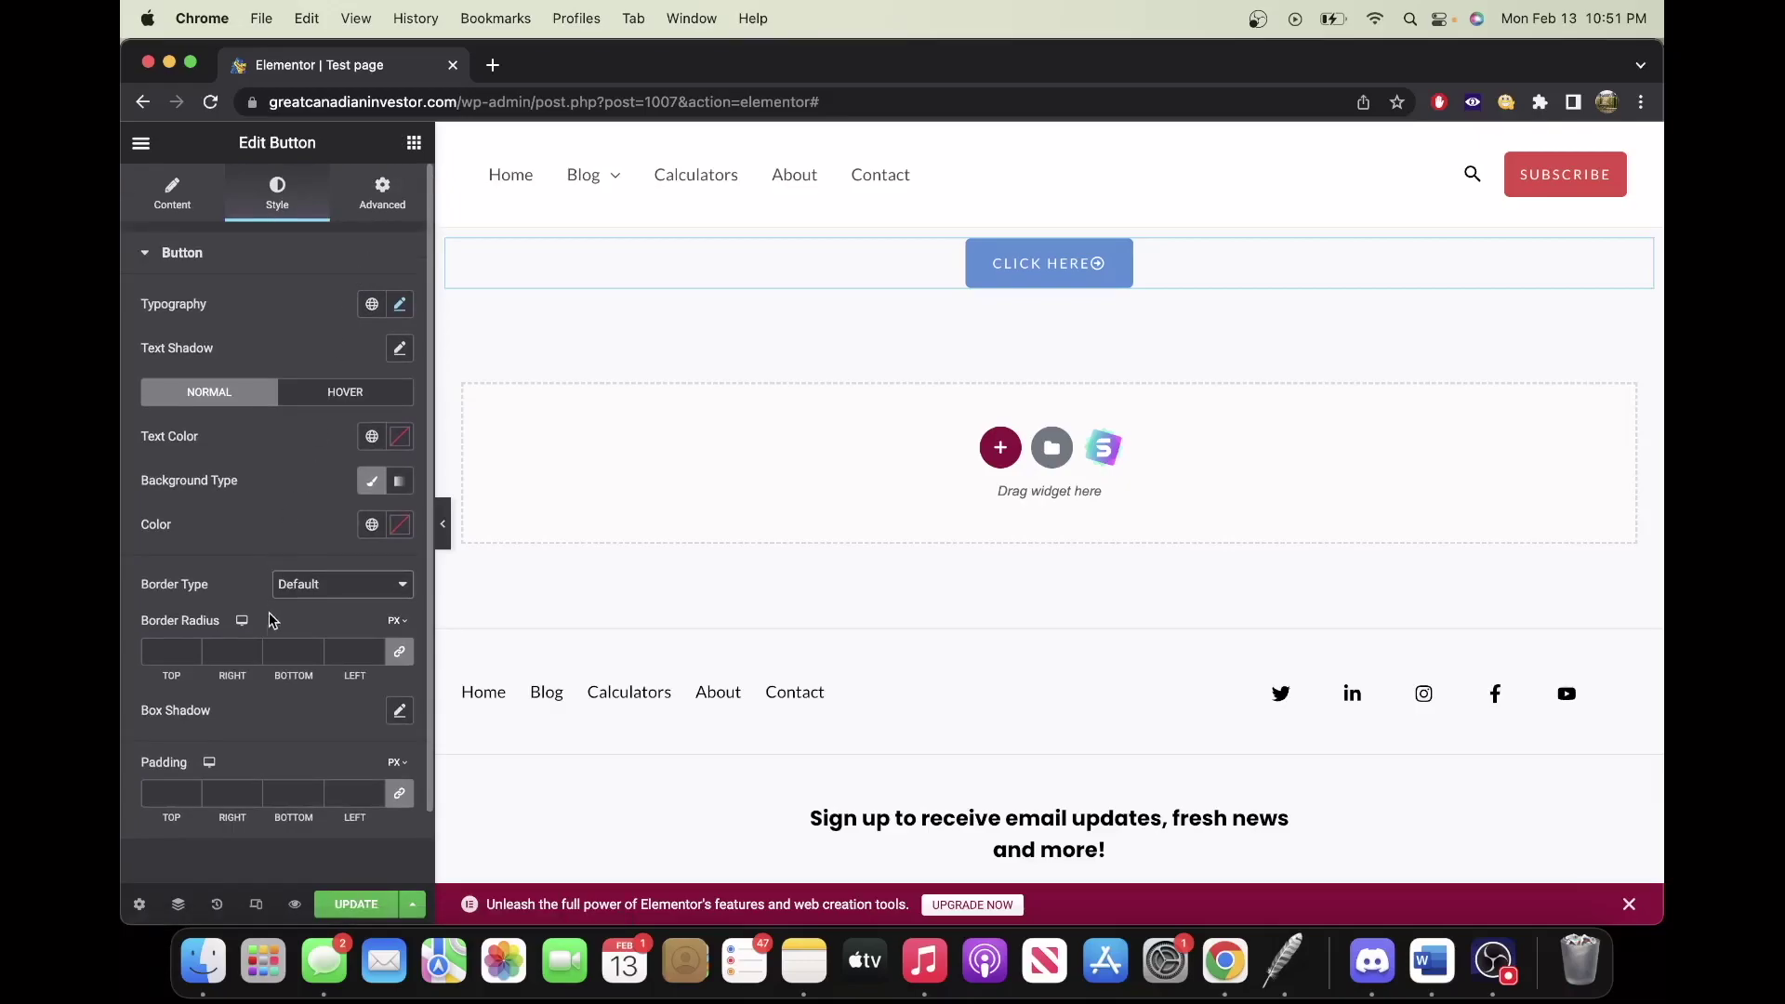
# Set the button's linked Border Radius to 50 px on every corner
pyautogui.click(168, 649)
pyautogui.write('100')
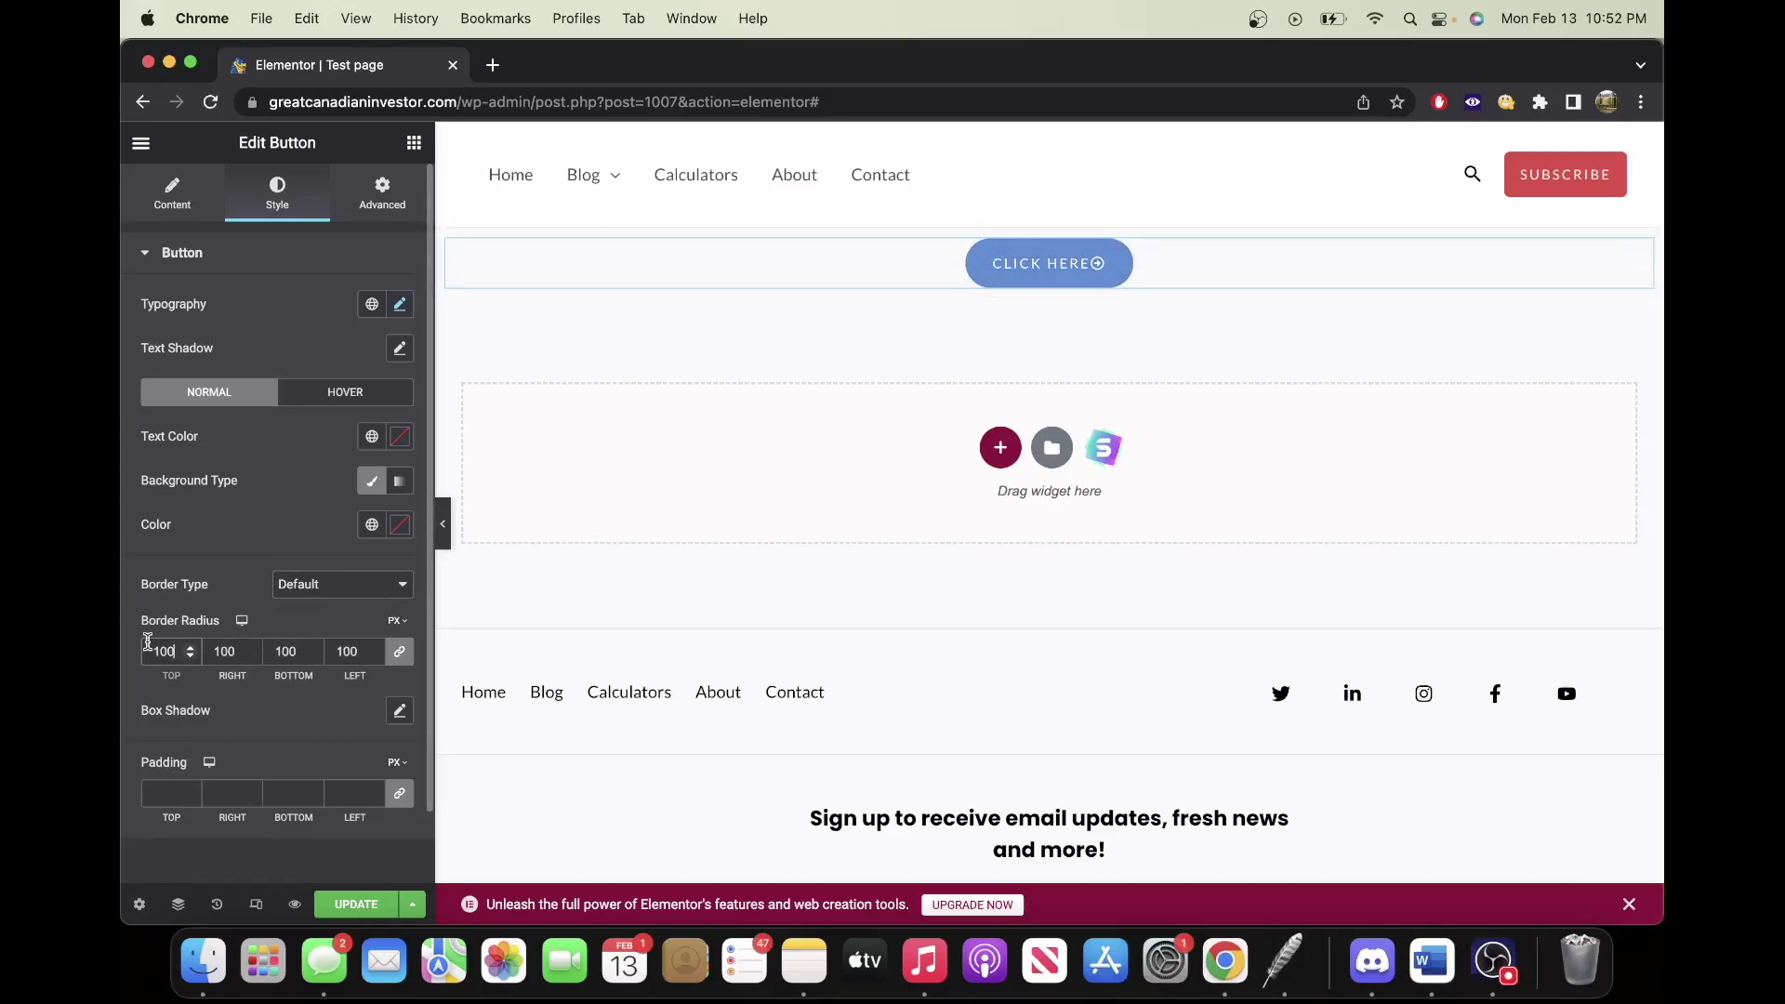
pyautogui.press('BackSpace')
pyautogui.press('BackSpace')
pyautogui.press('BackSpace')
pyautogui.write('50')
pyautogui.click(239, 593)
pyautogui.click(361, 186)
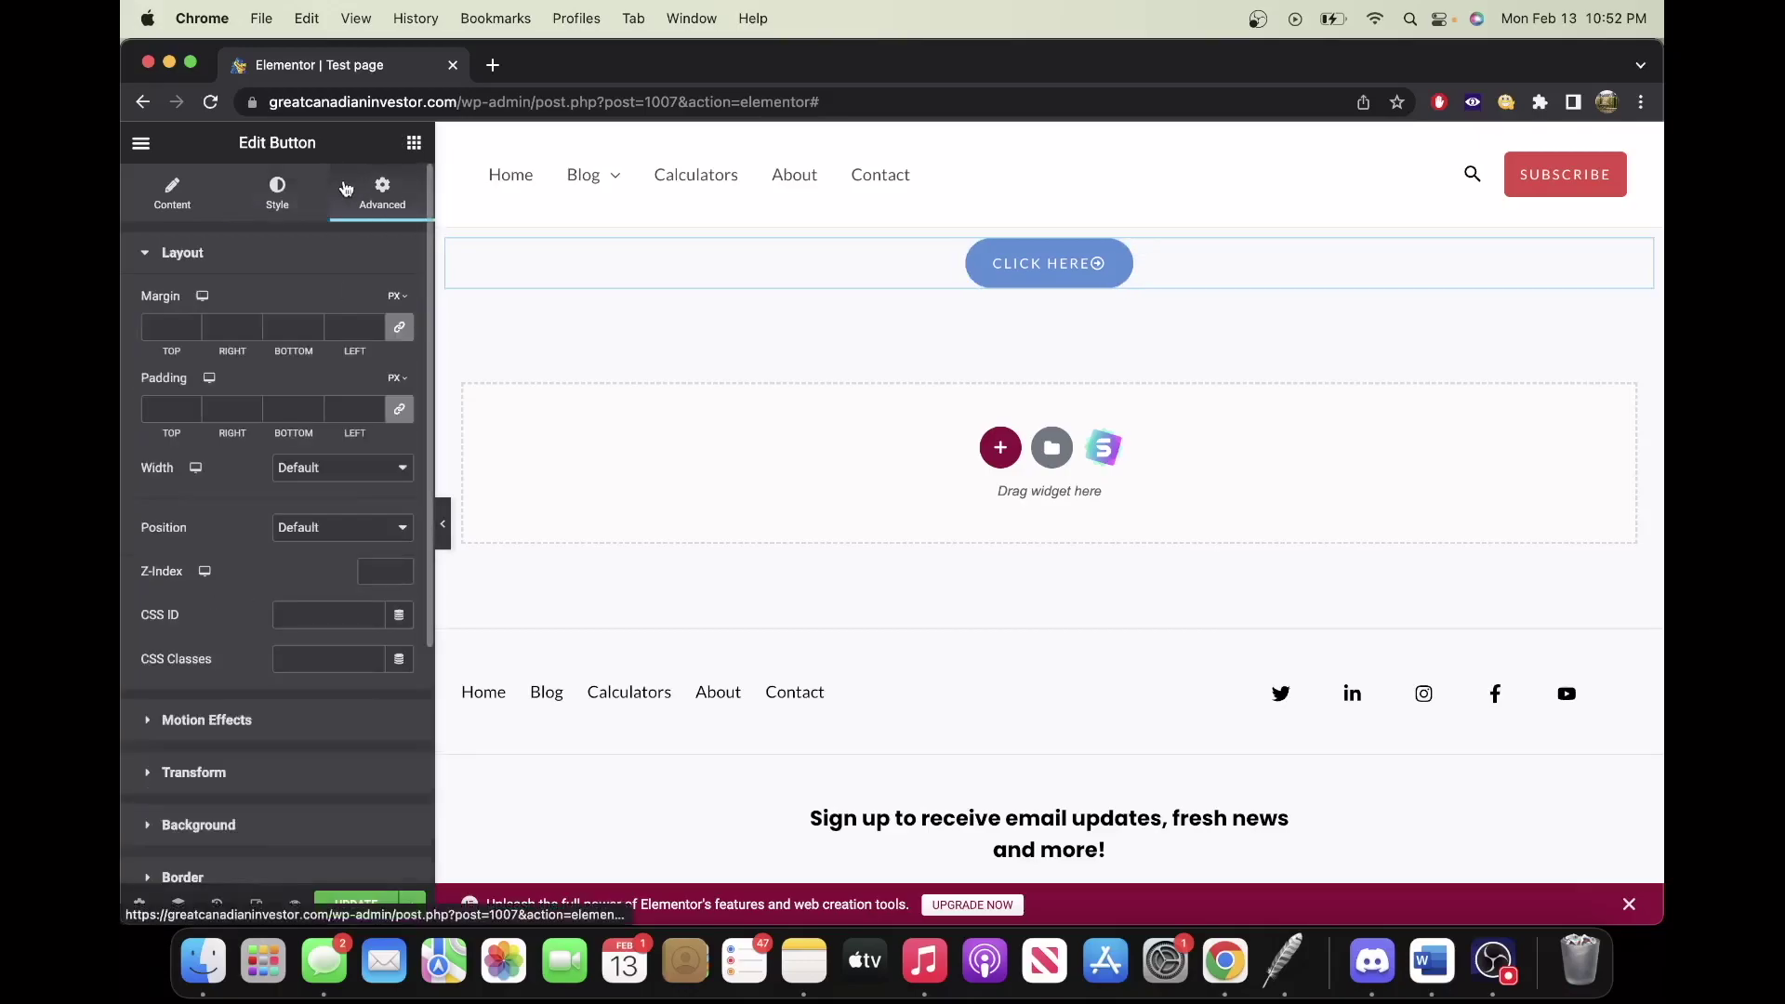
# Enter 100 px in the linked Margin fields, then unlink the four values
pyautogui.click(162, 332)
pyautogui.write('100')
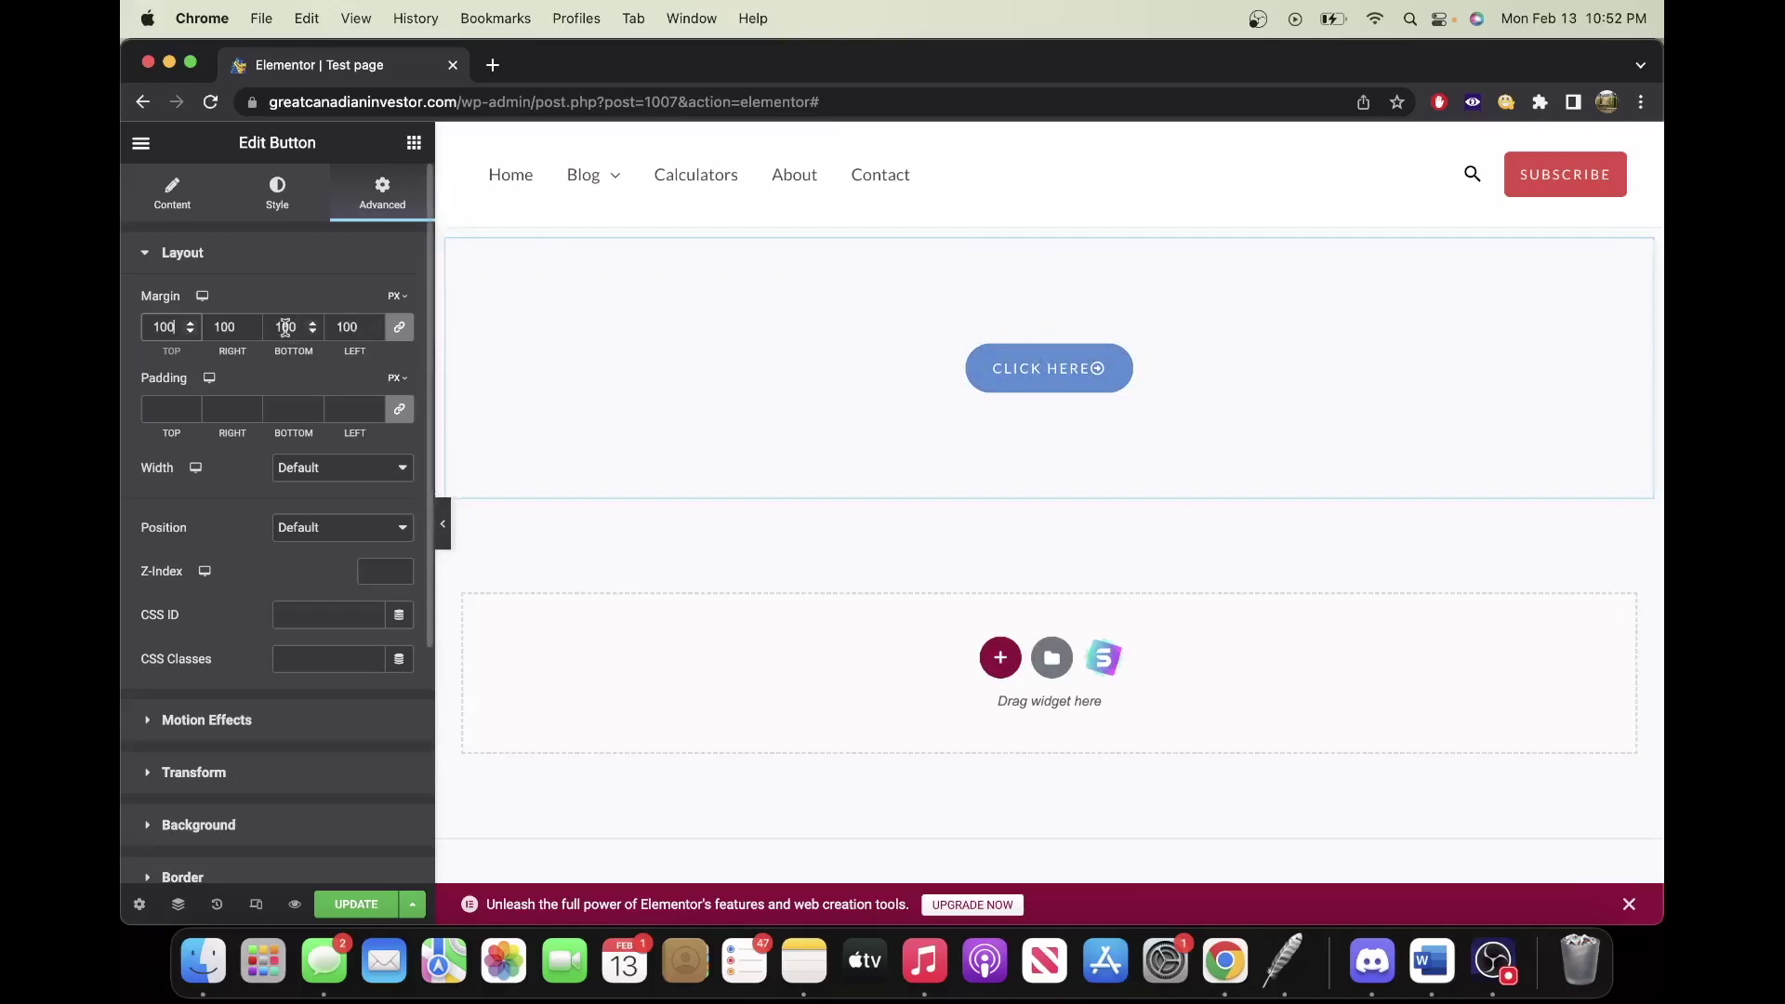
pyautogui.click(400, 331)
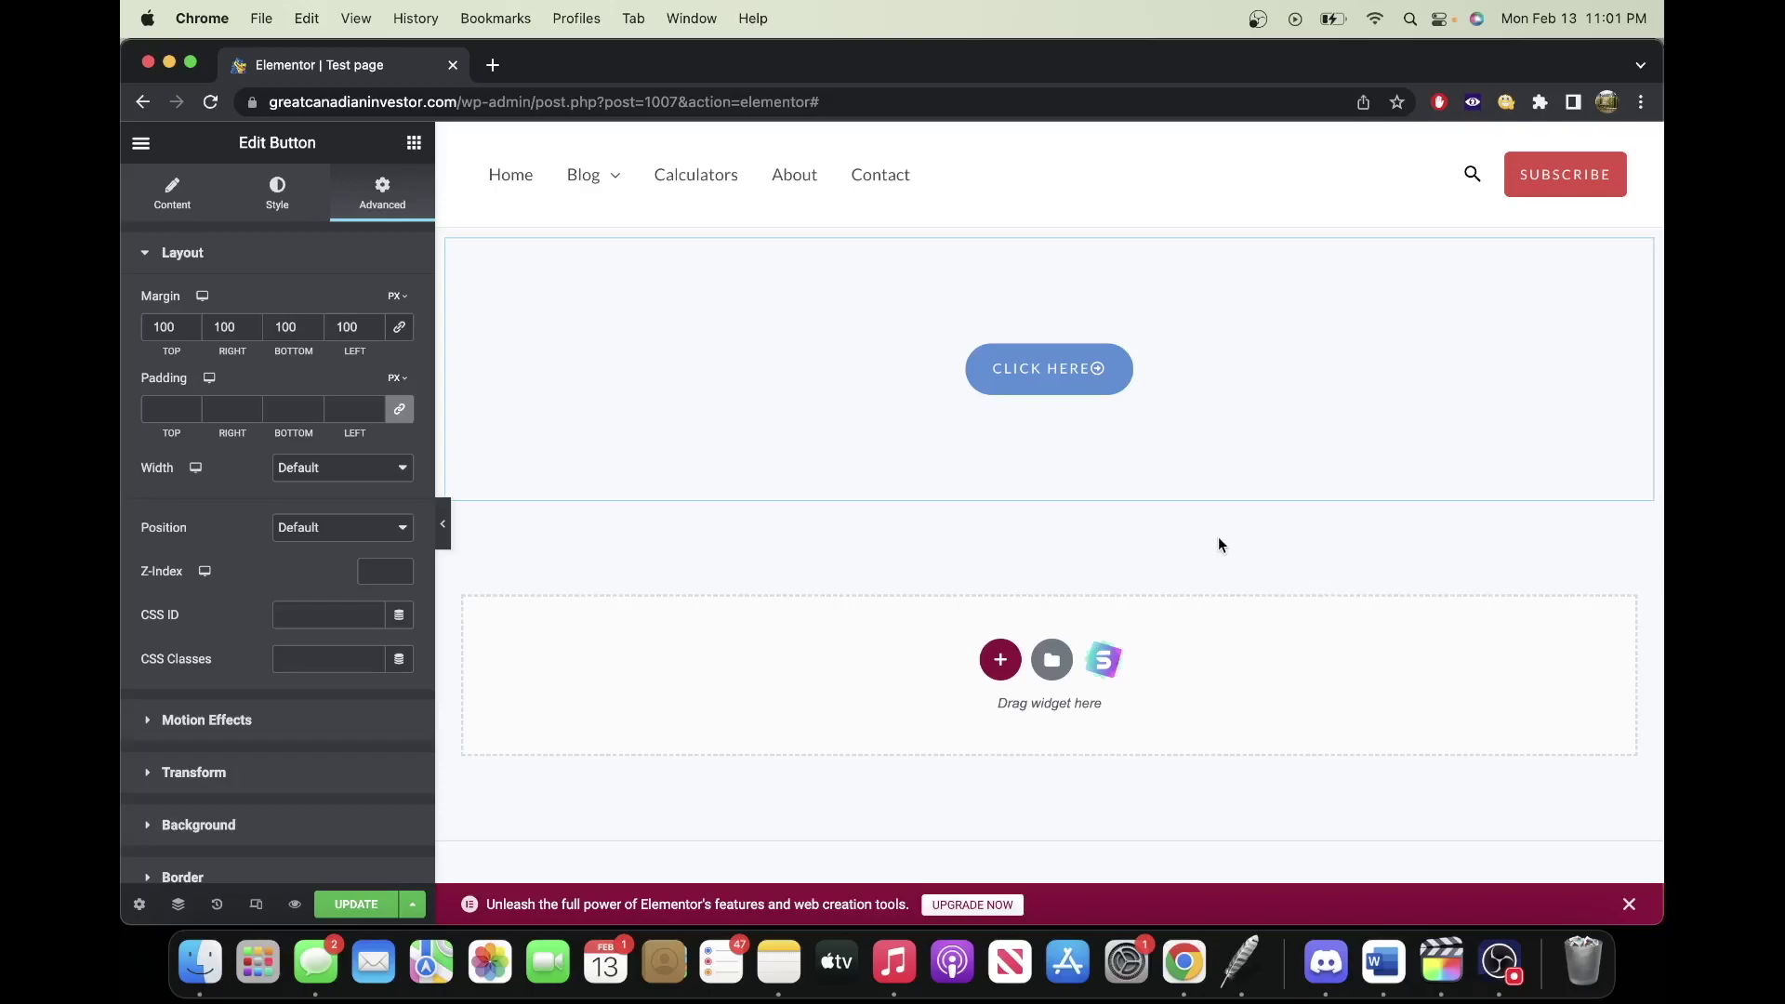
pyautogui.rightClick(1048, 370)
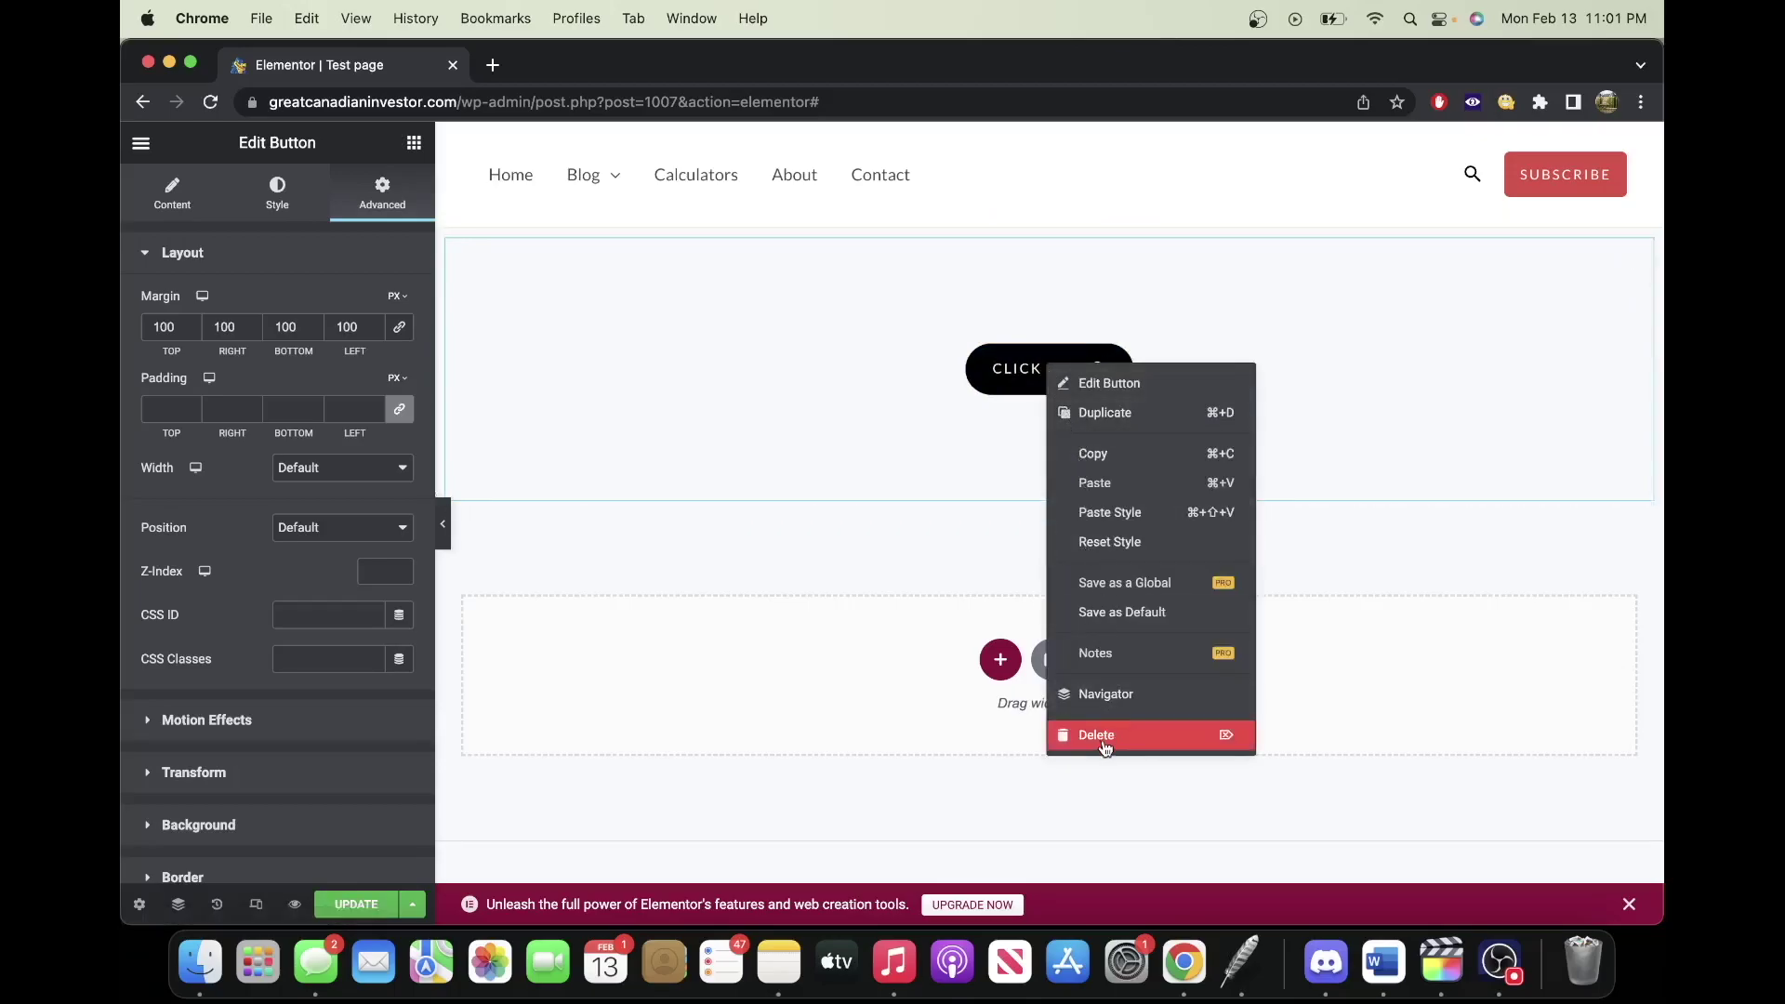
pyautogui.click(979, 551)
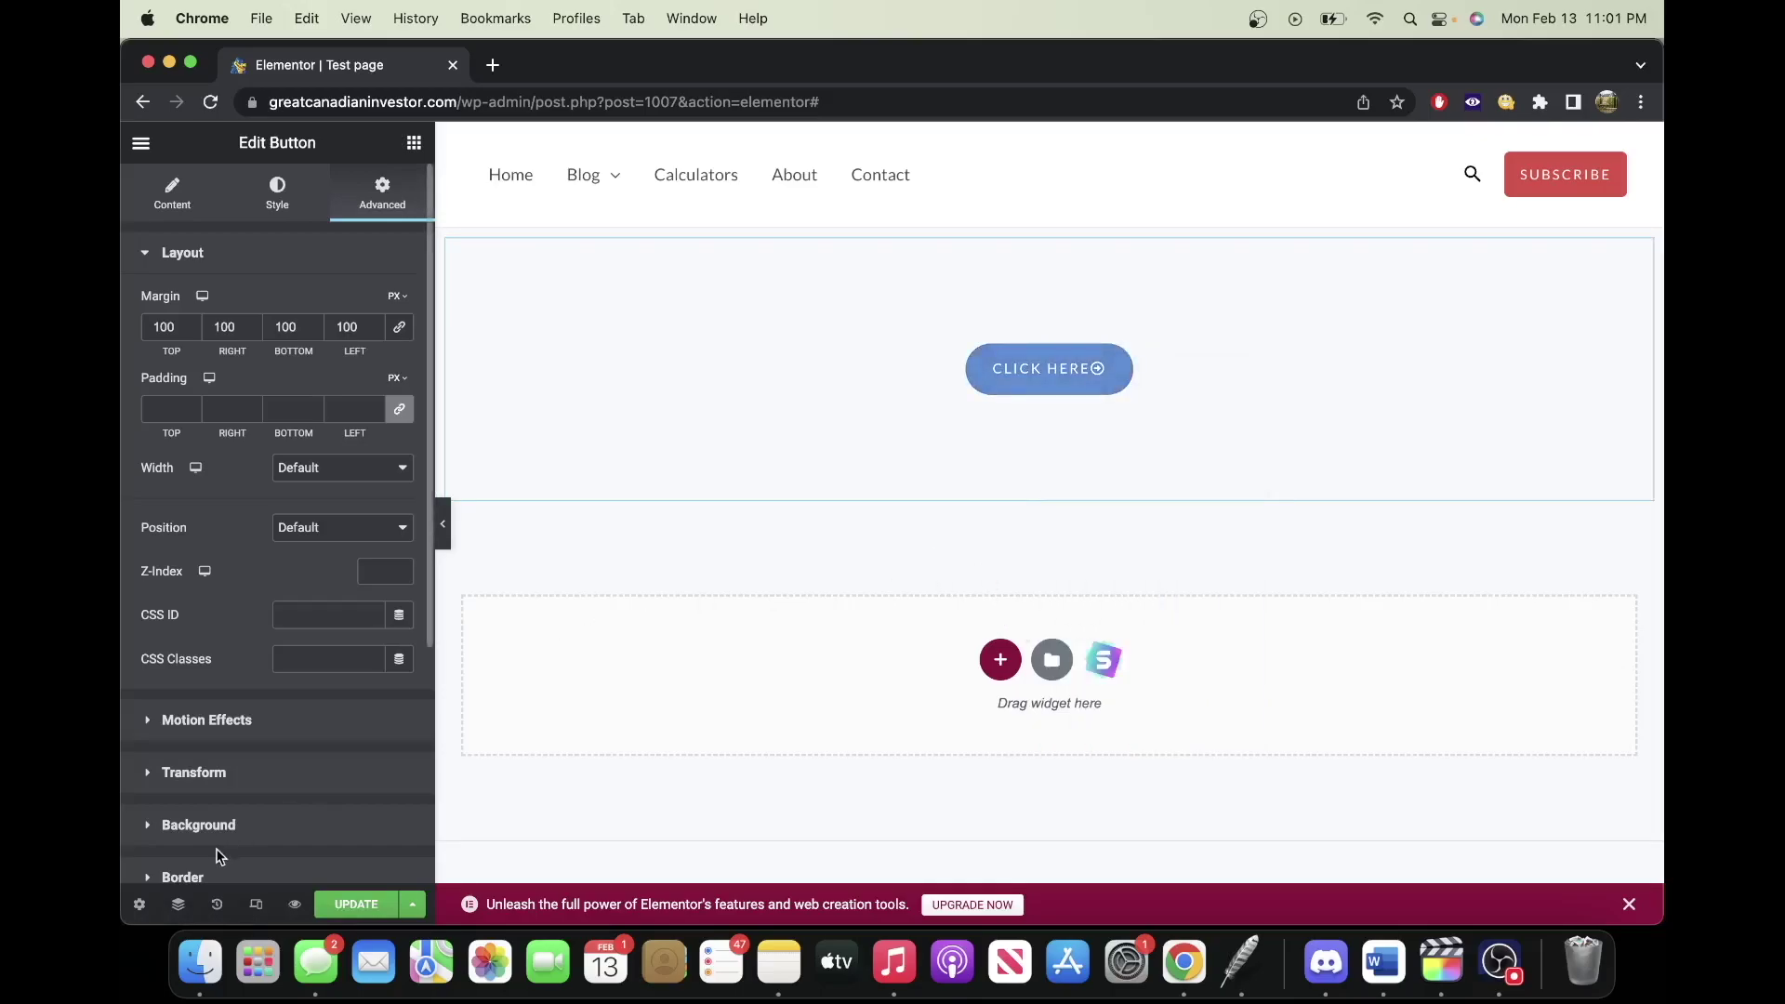
# In the Navigator, hide and reshow the Click here button, then delete it from the Section
pyautogui.click(180, 906)
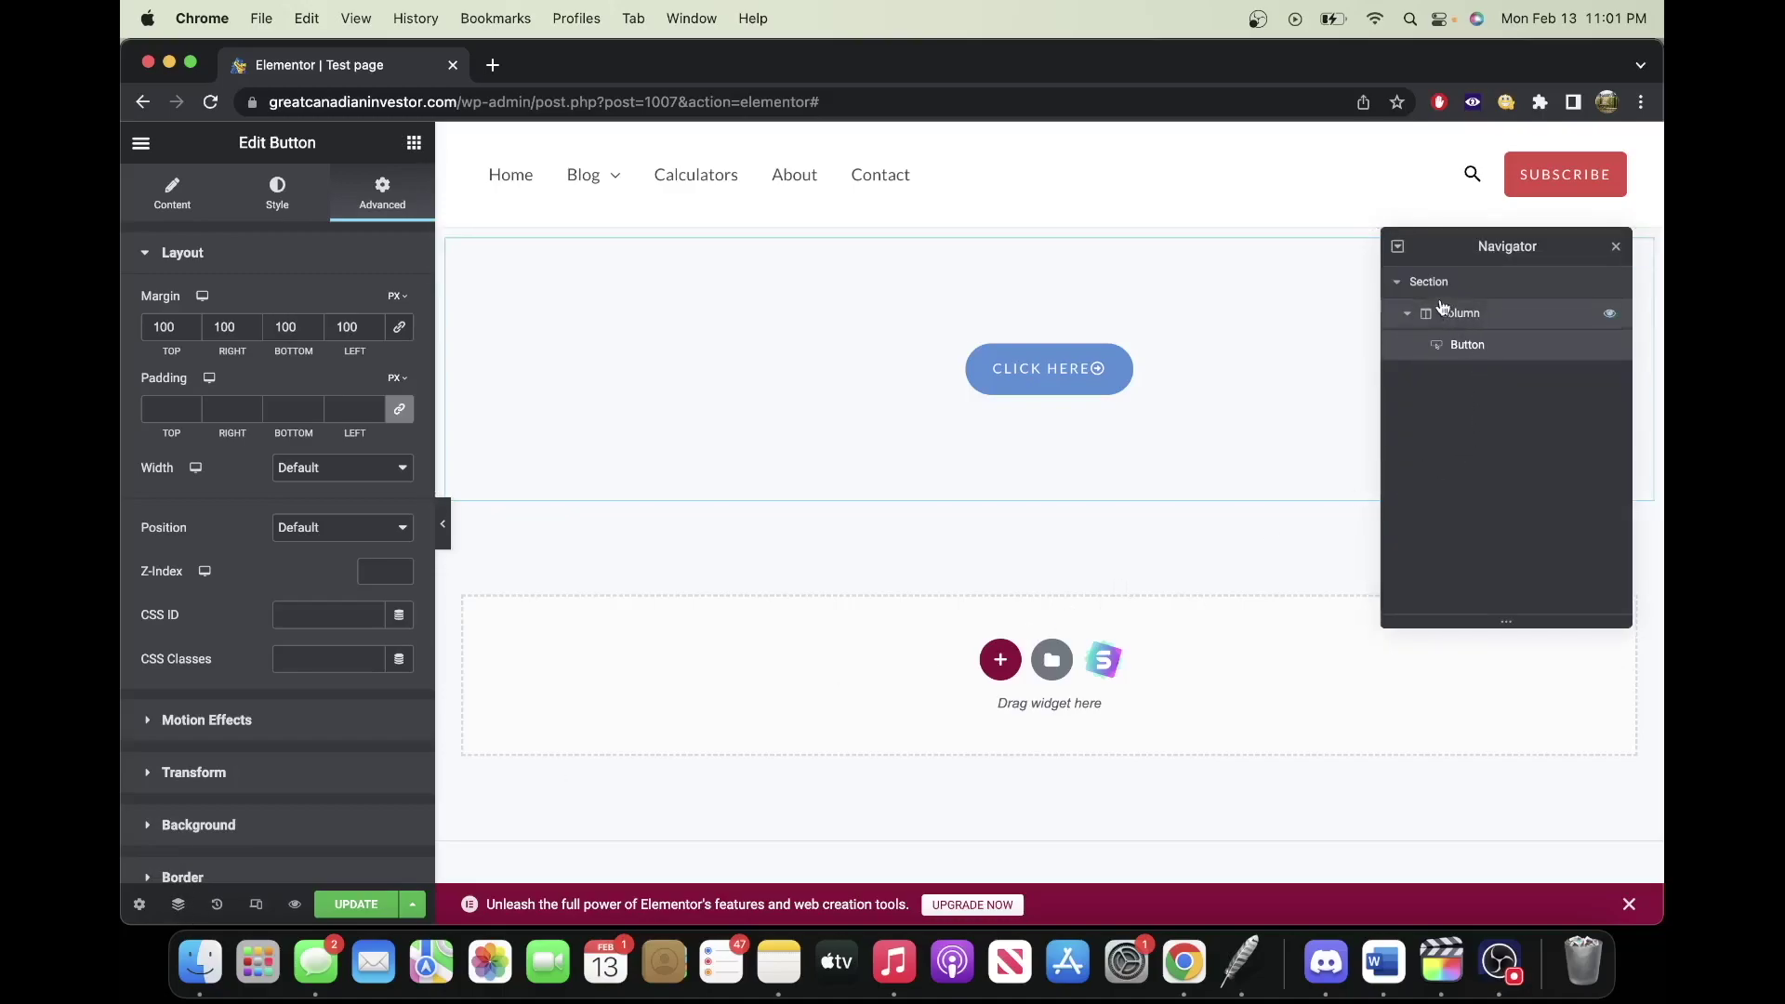
pyautogui.click(1399, 282)
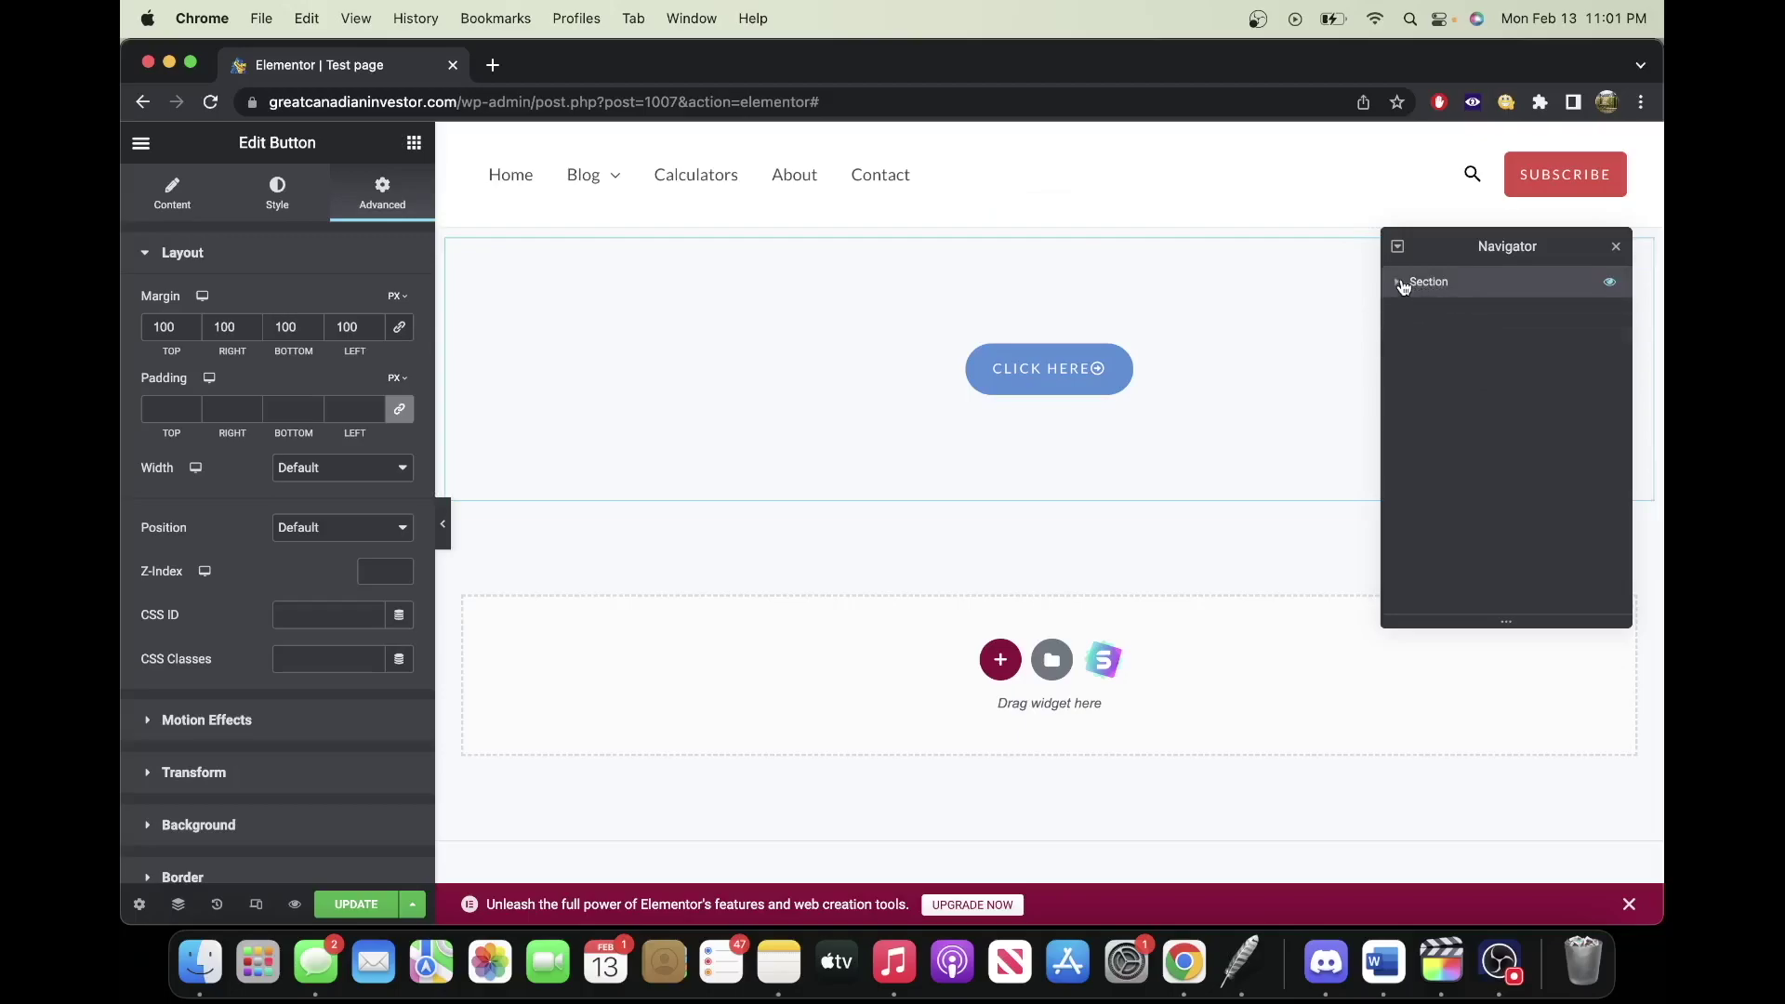
pyautogui.click(1399, 281)
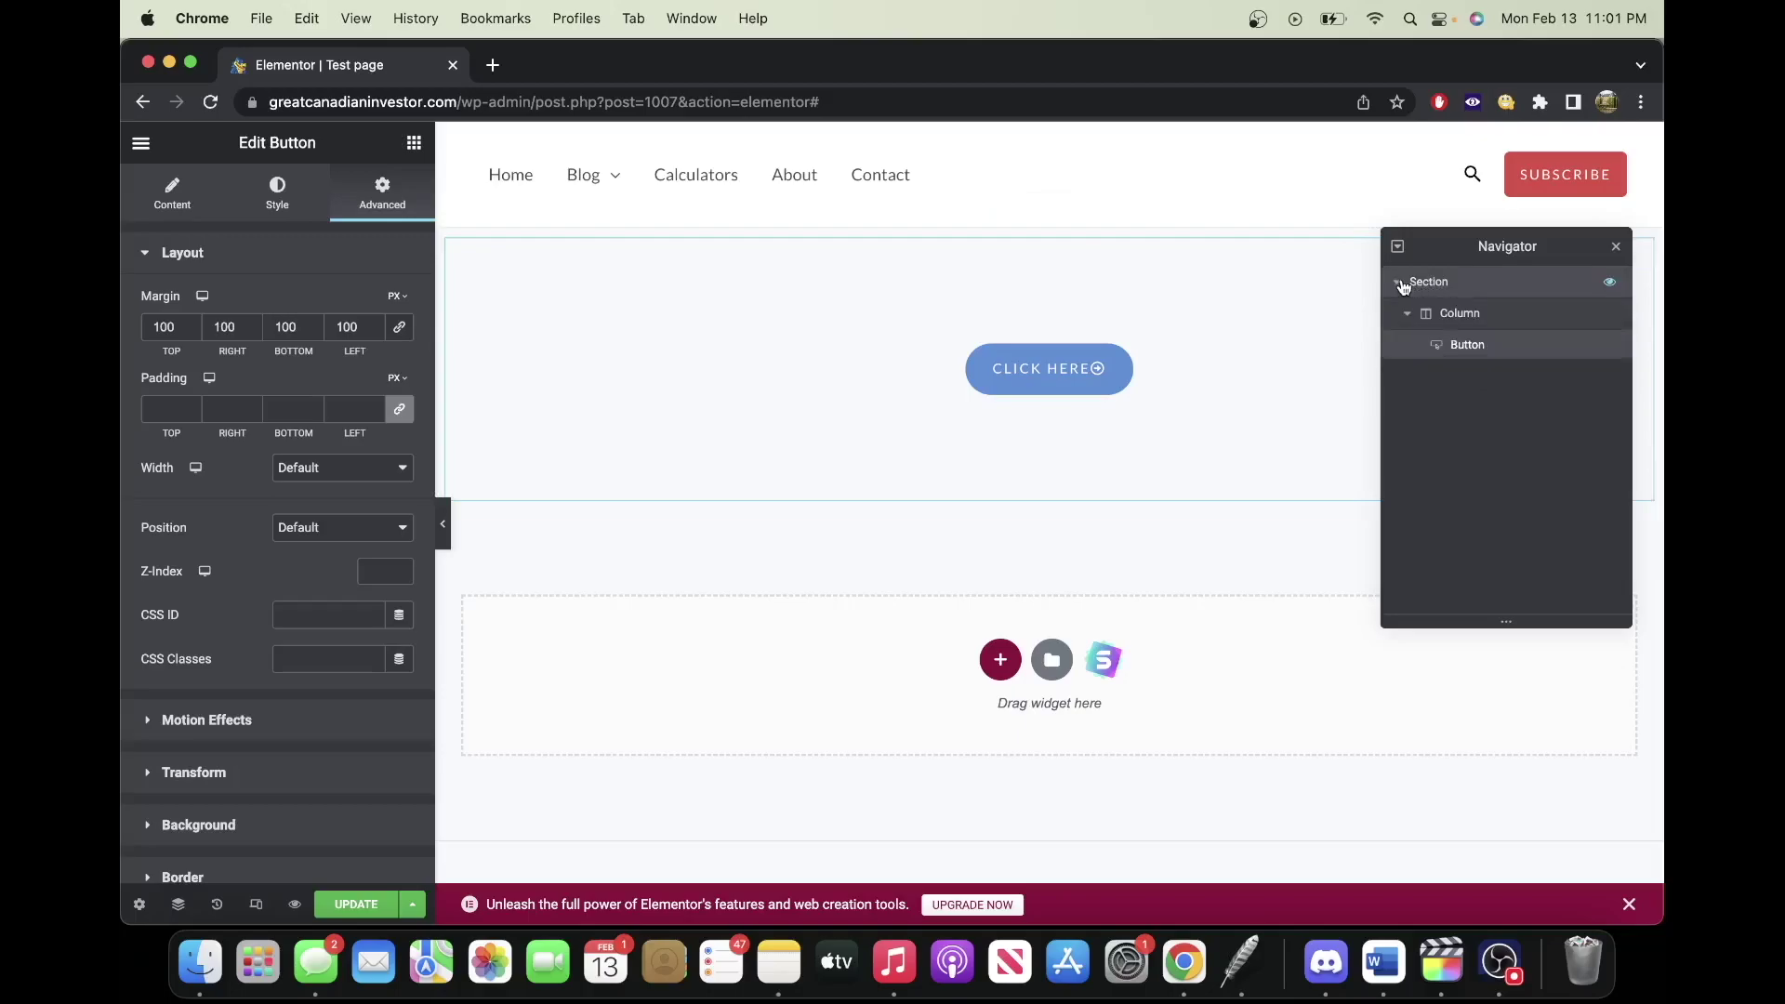
pyautogui.click(1610, 347)
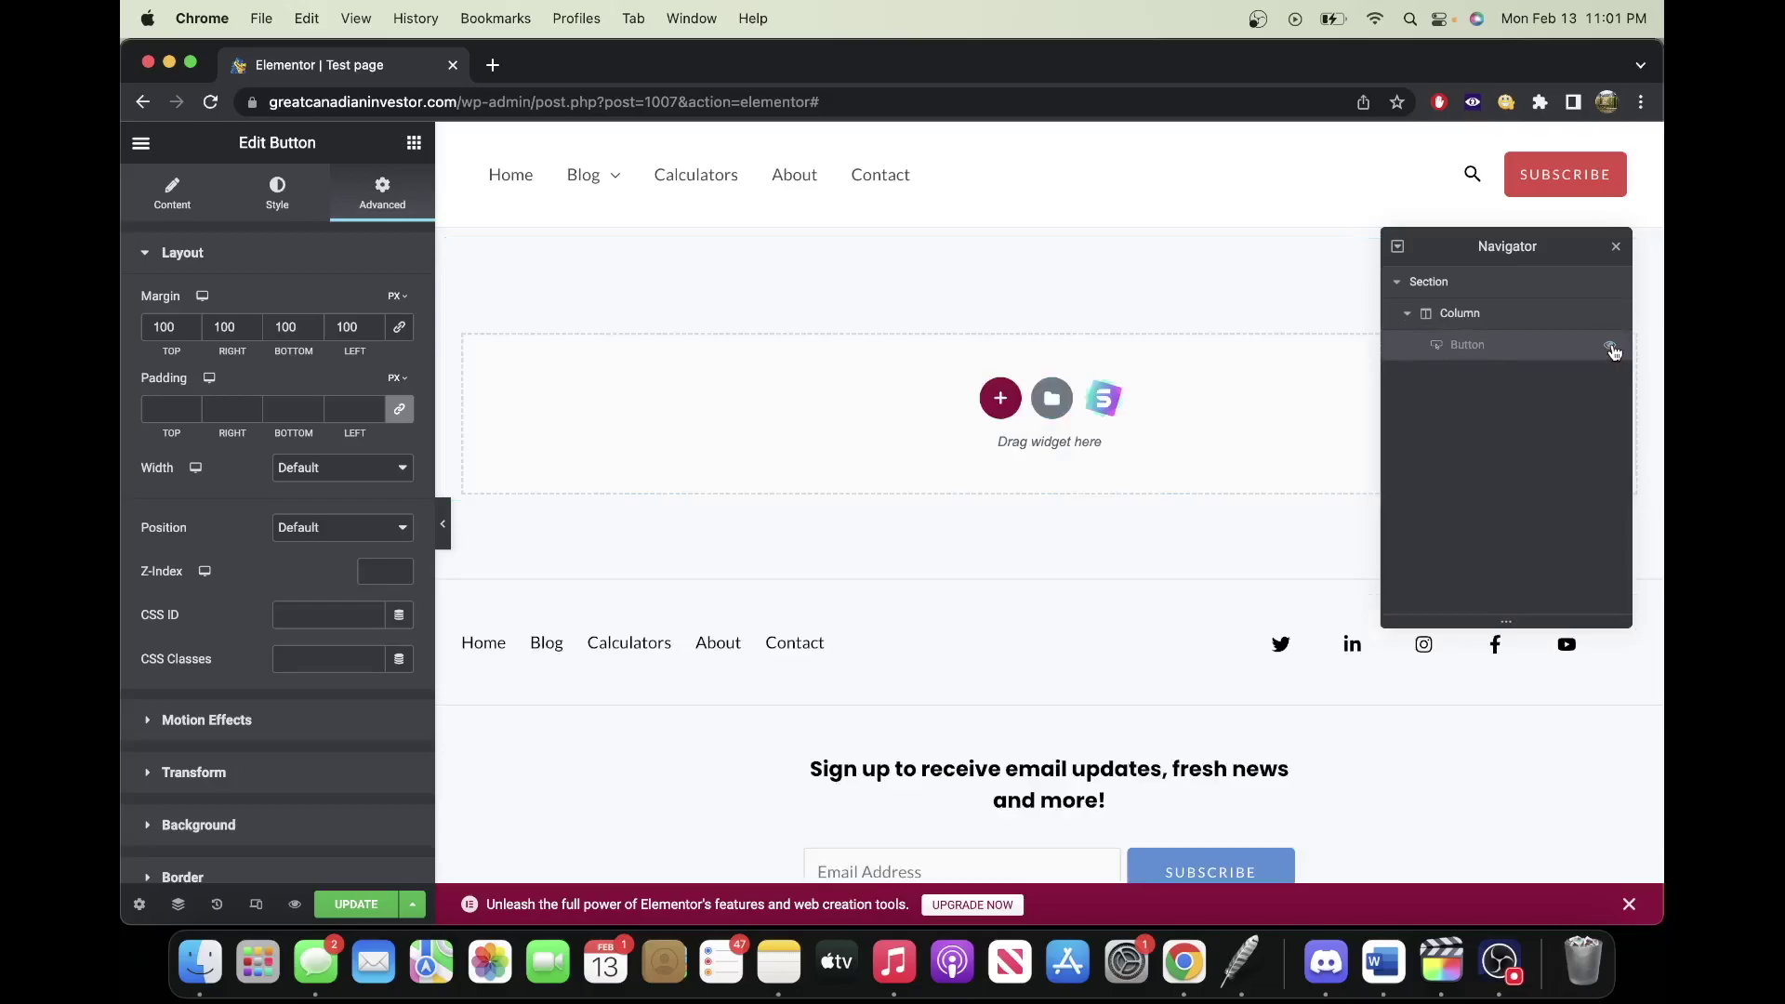
pyautogui.click(1612, 348)
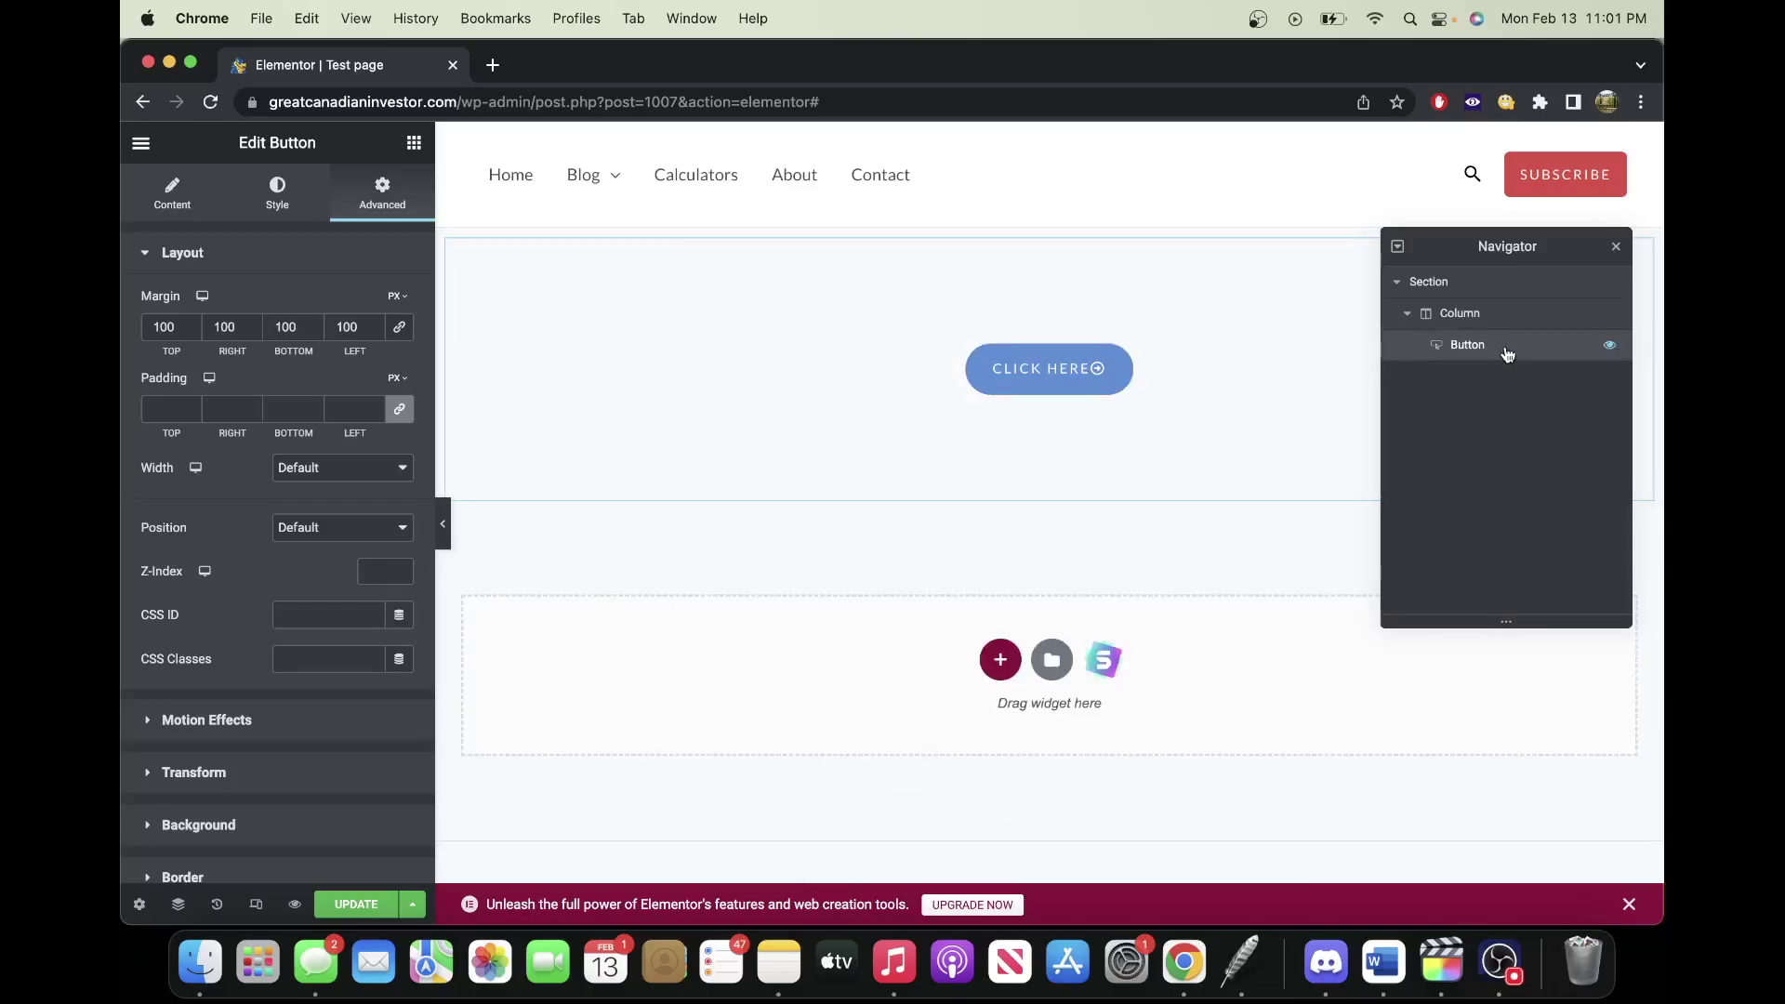
pyautogui.rightClick(1507, 353)
pyautogui.click(1497, 691)
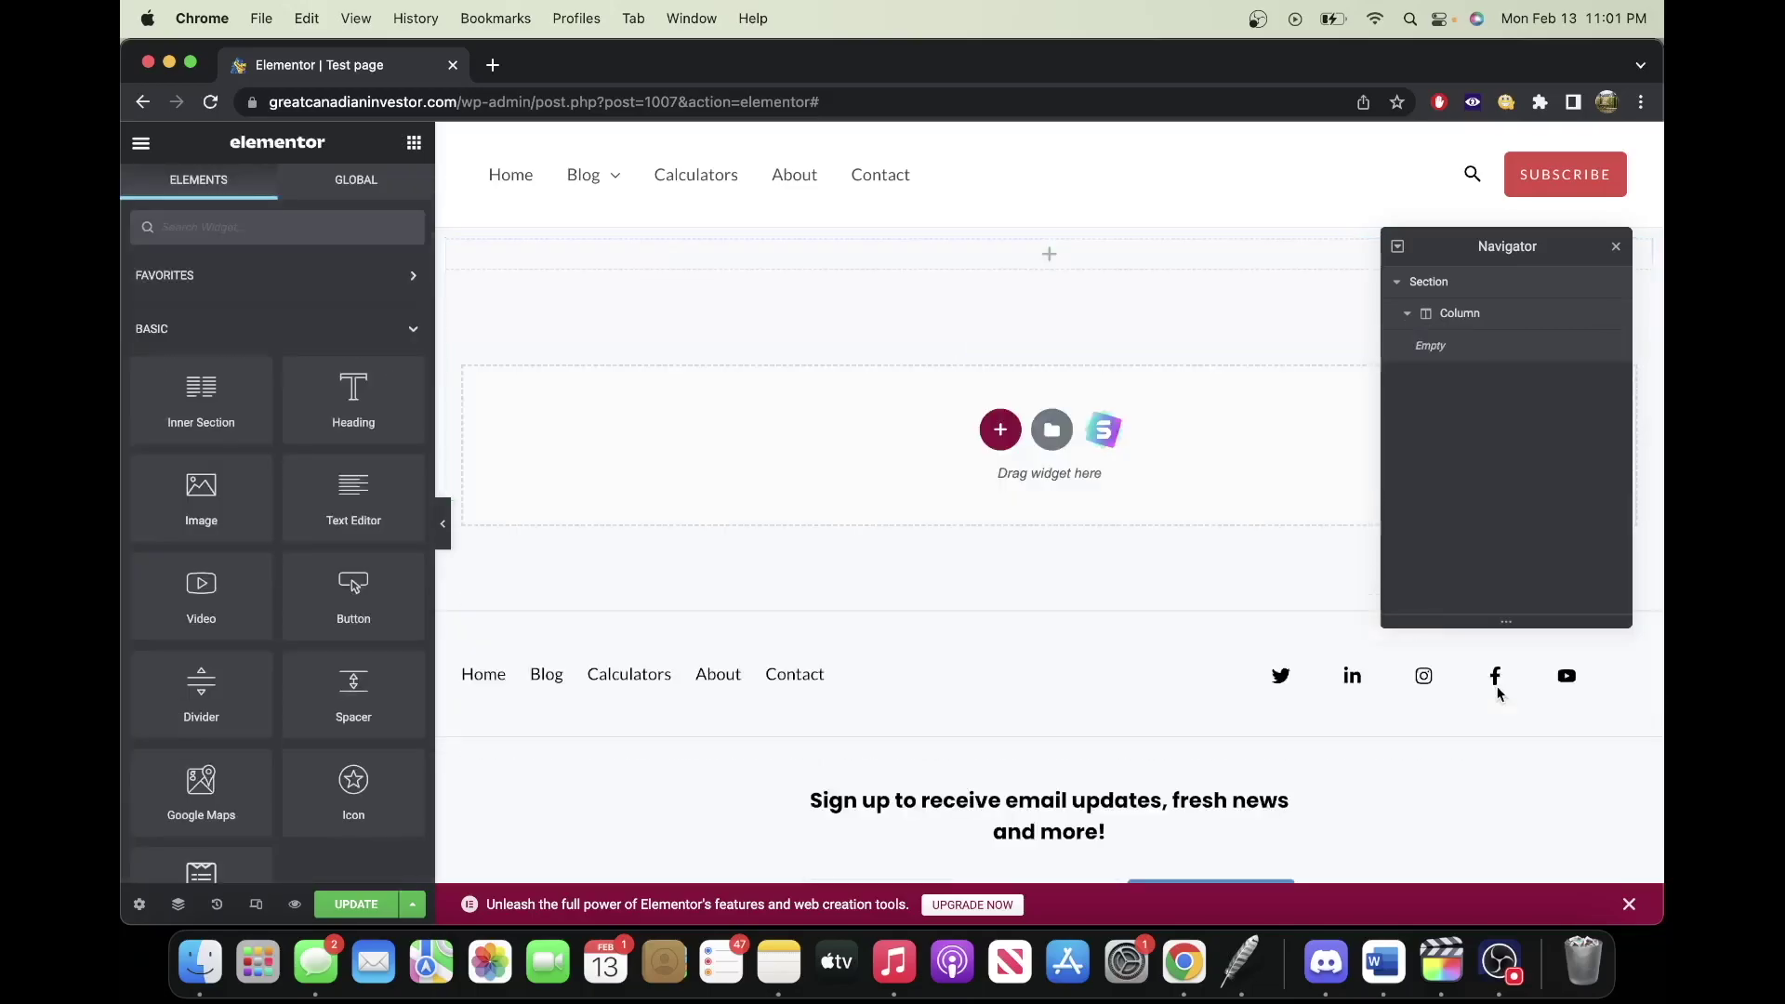